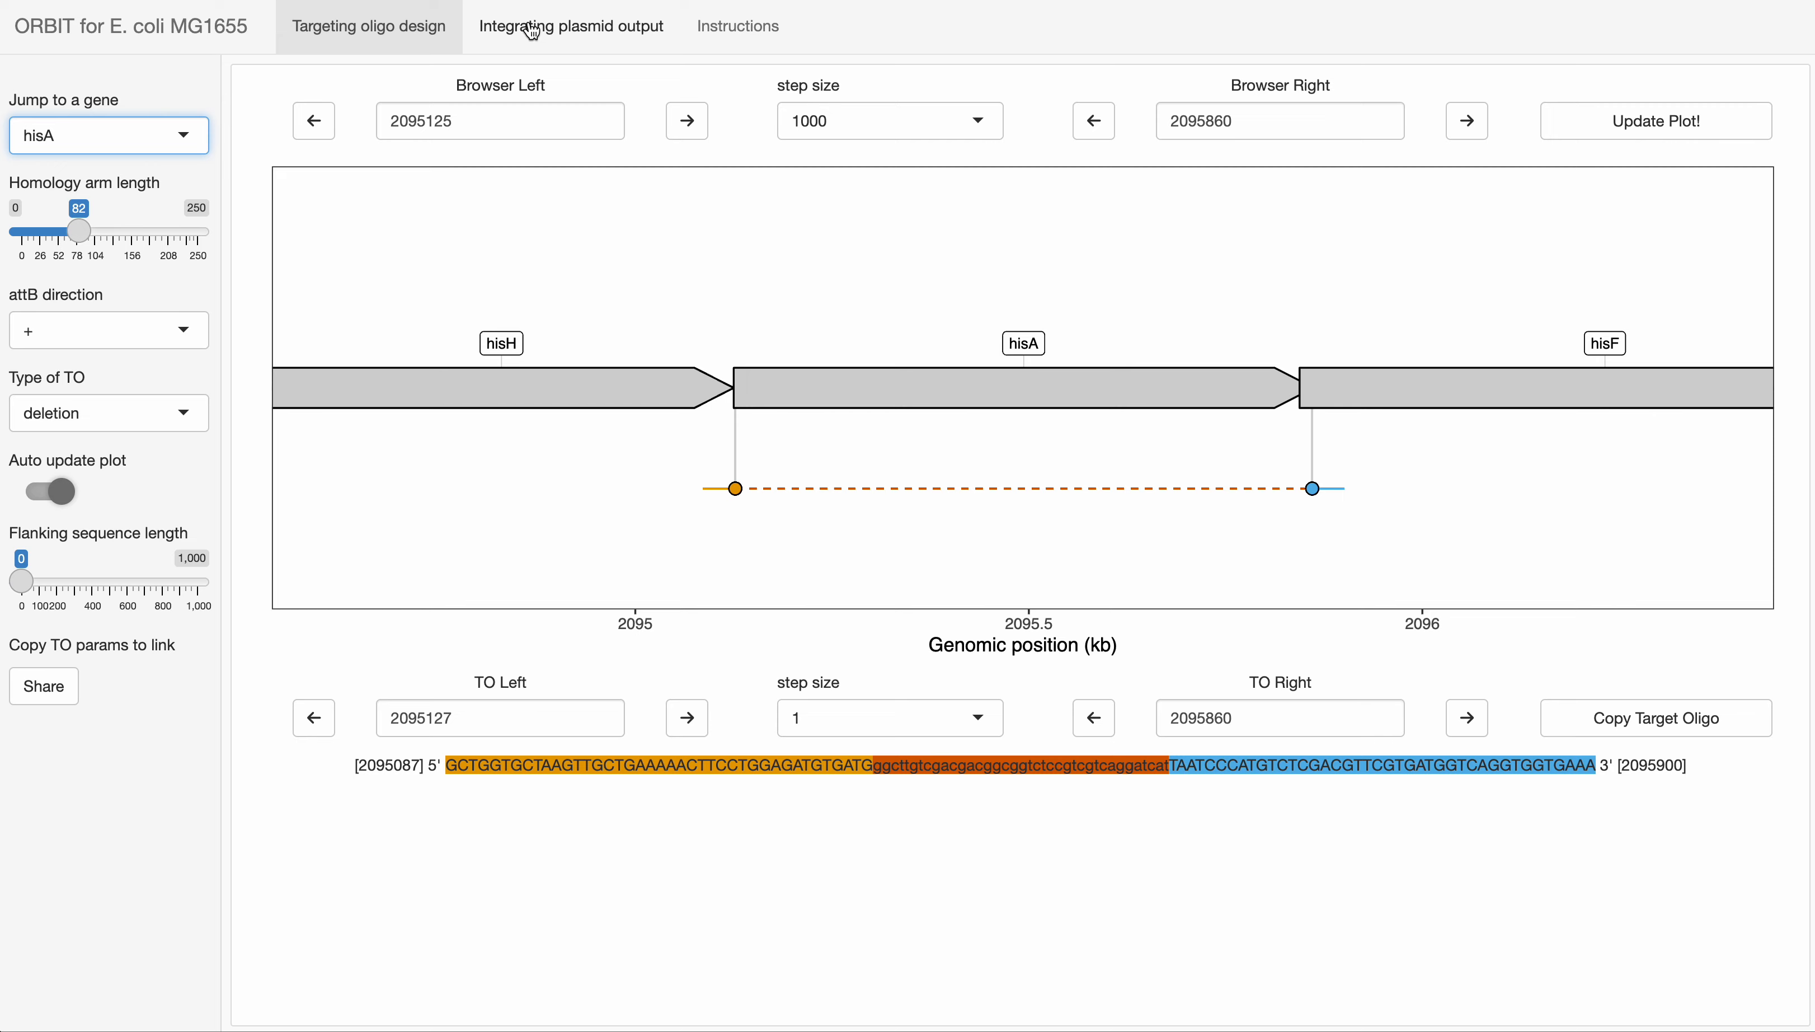
Step: Show the integrating plasmid output and inspect the hisH gene and both attB sites on the locus map
click(532, 29)
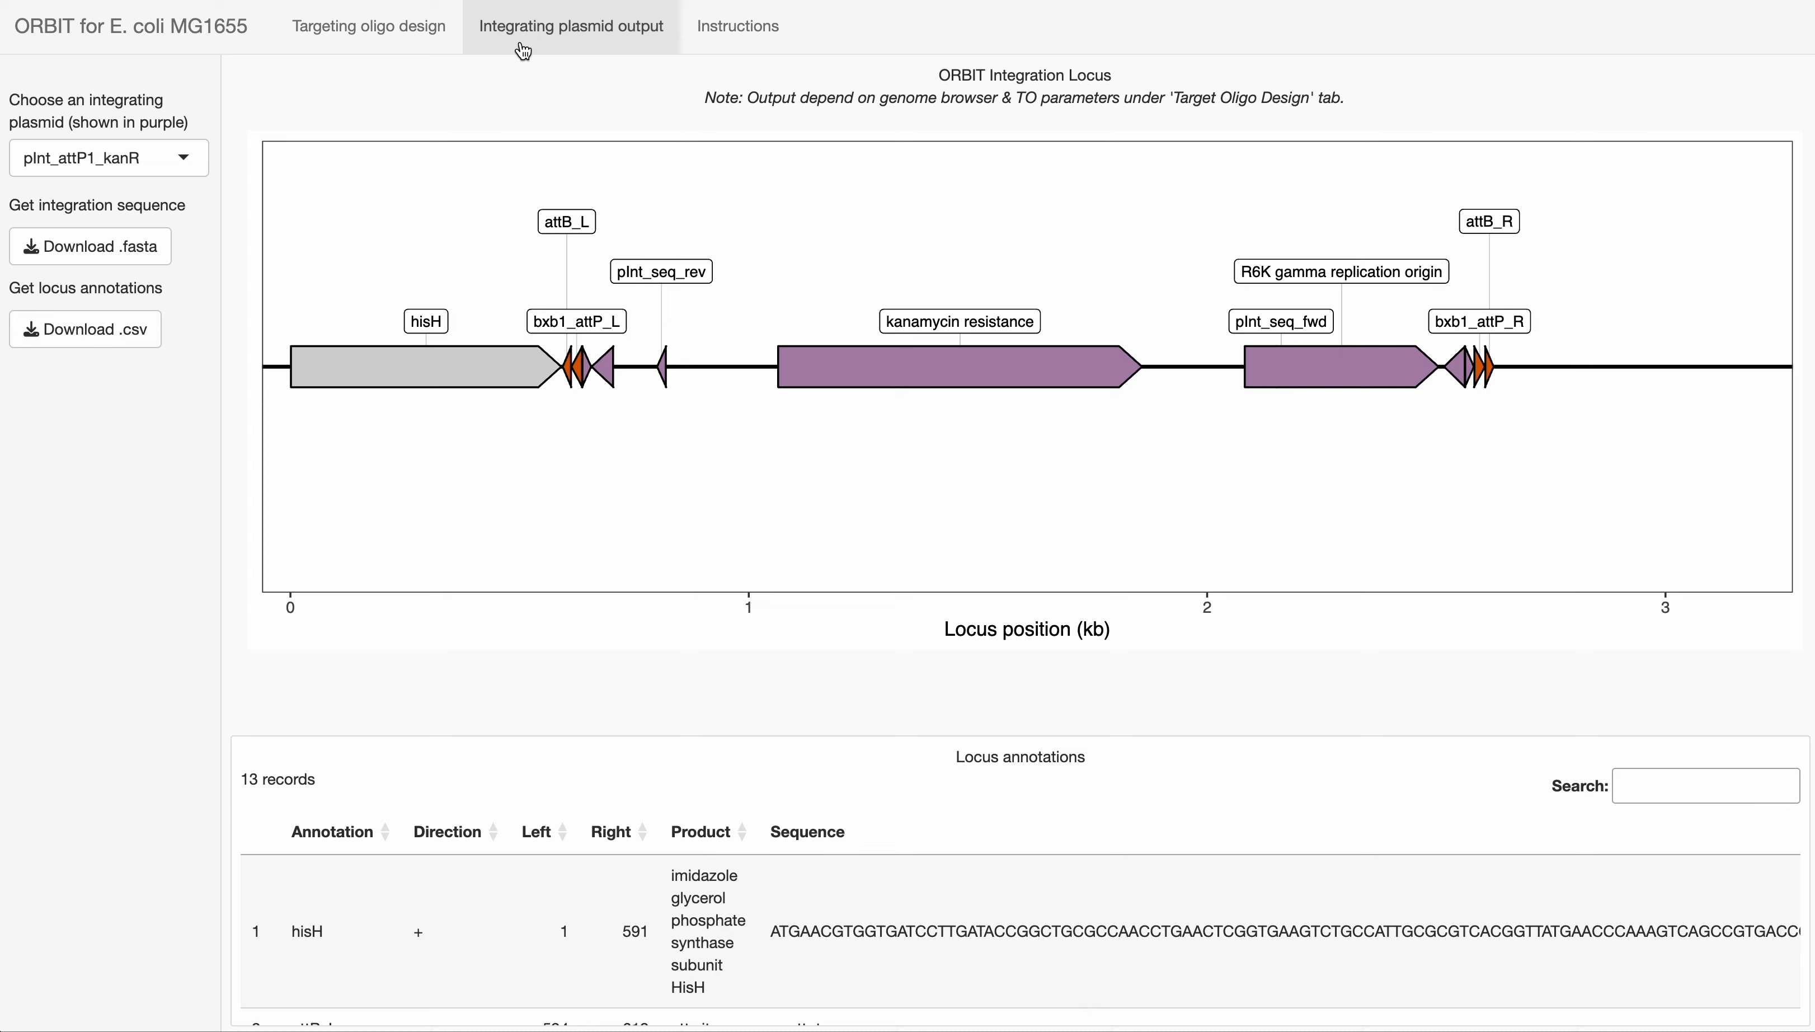
mouse_move(446, 371)
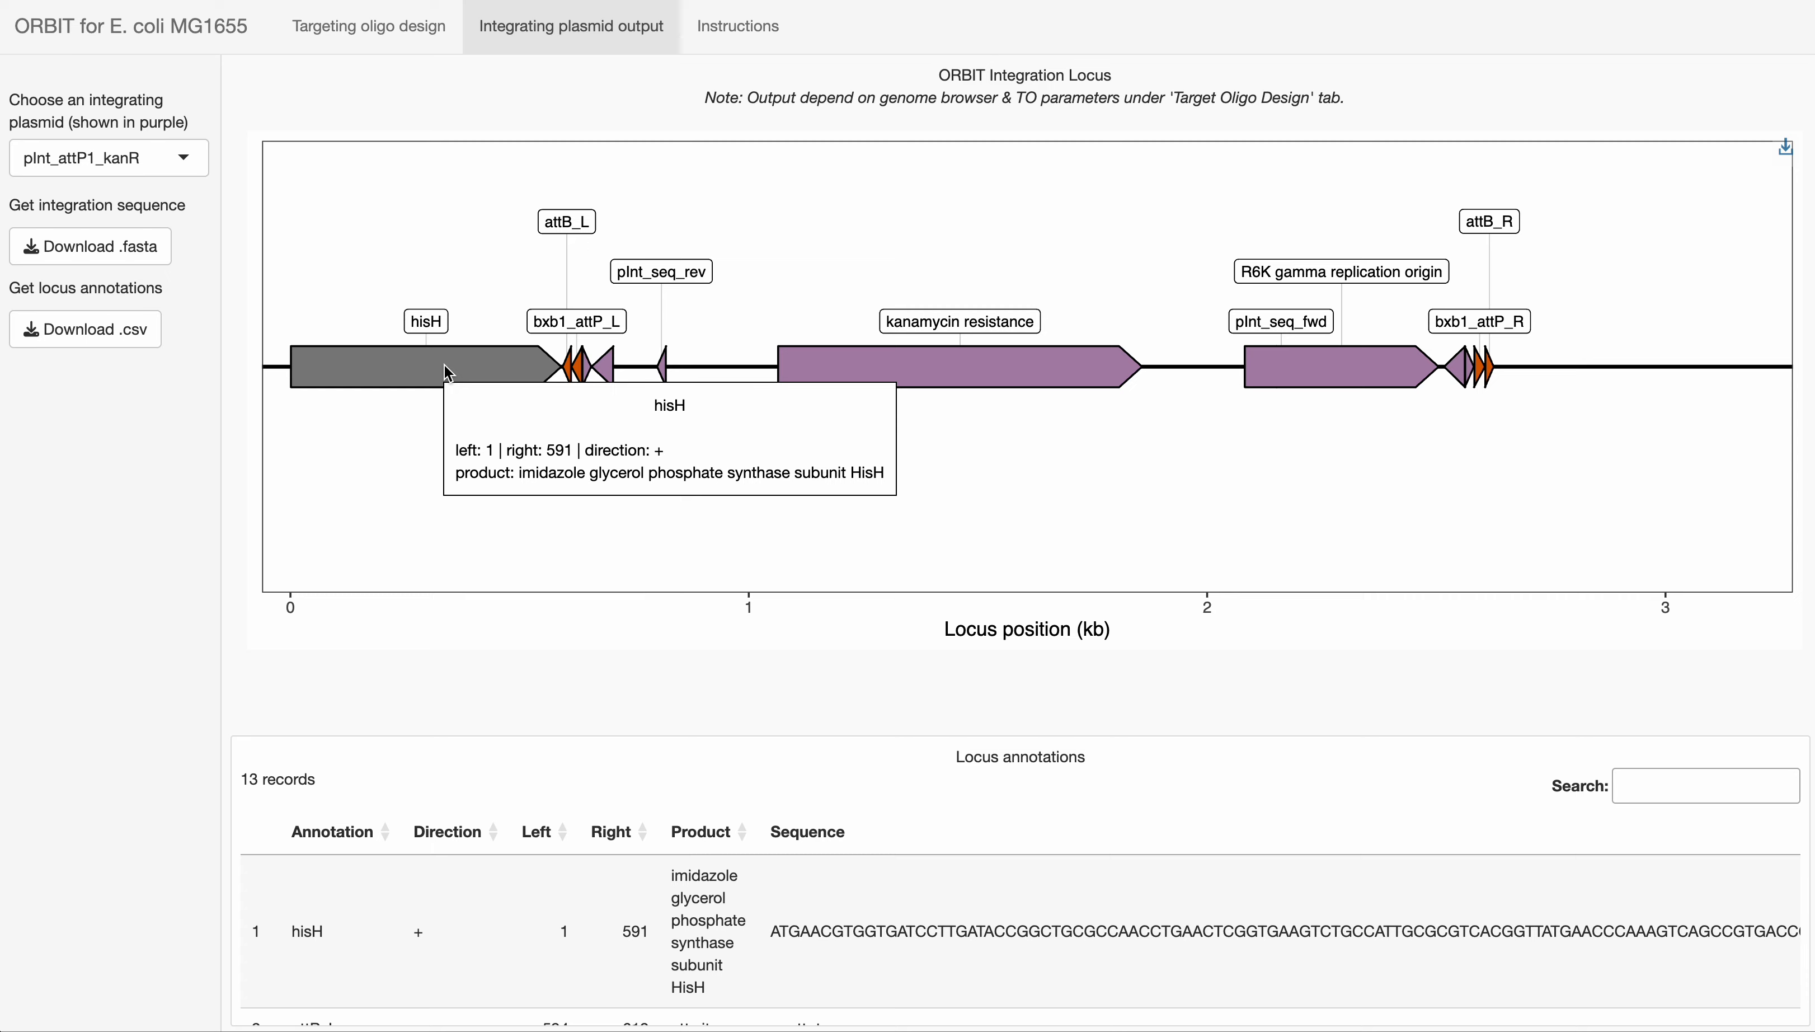
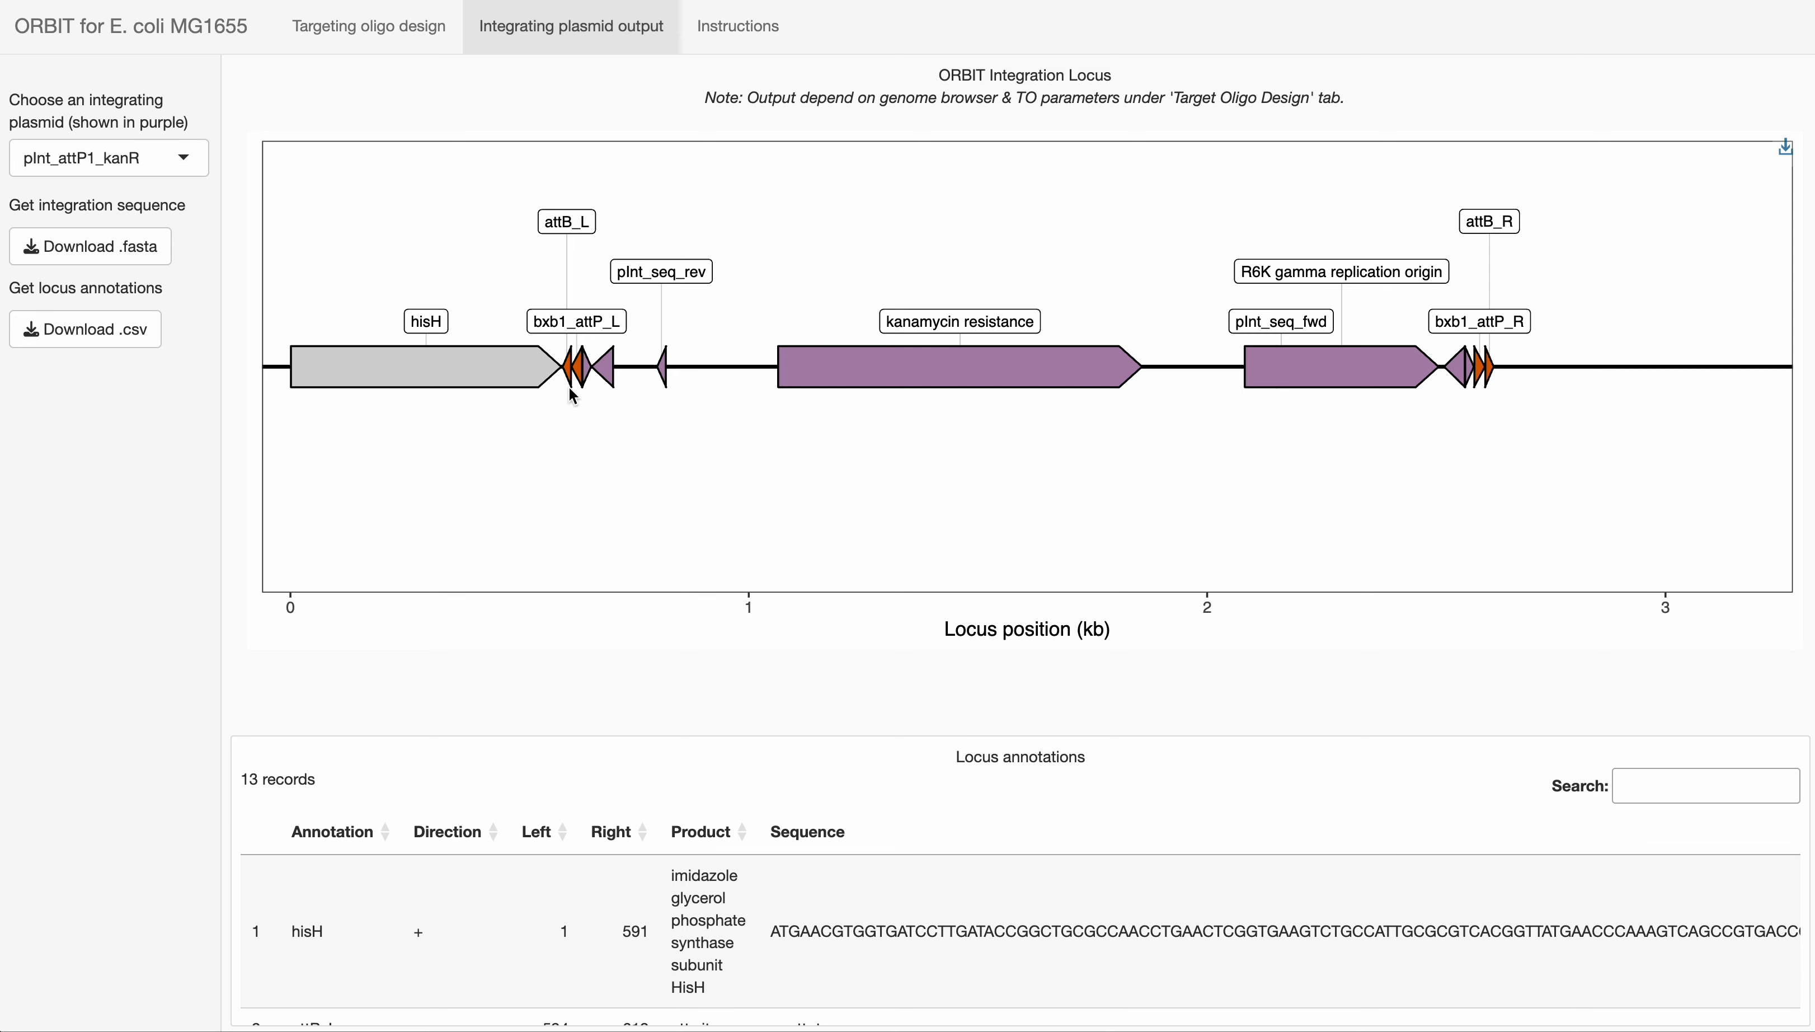
mouse_move(571, 378)
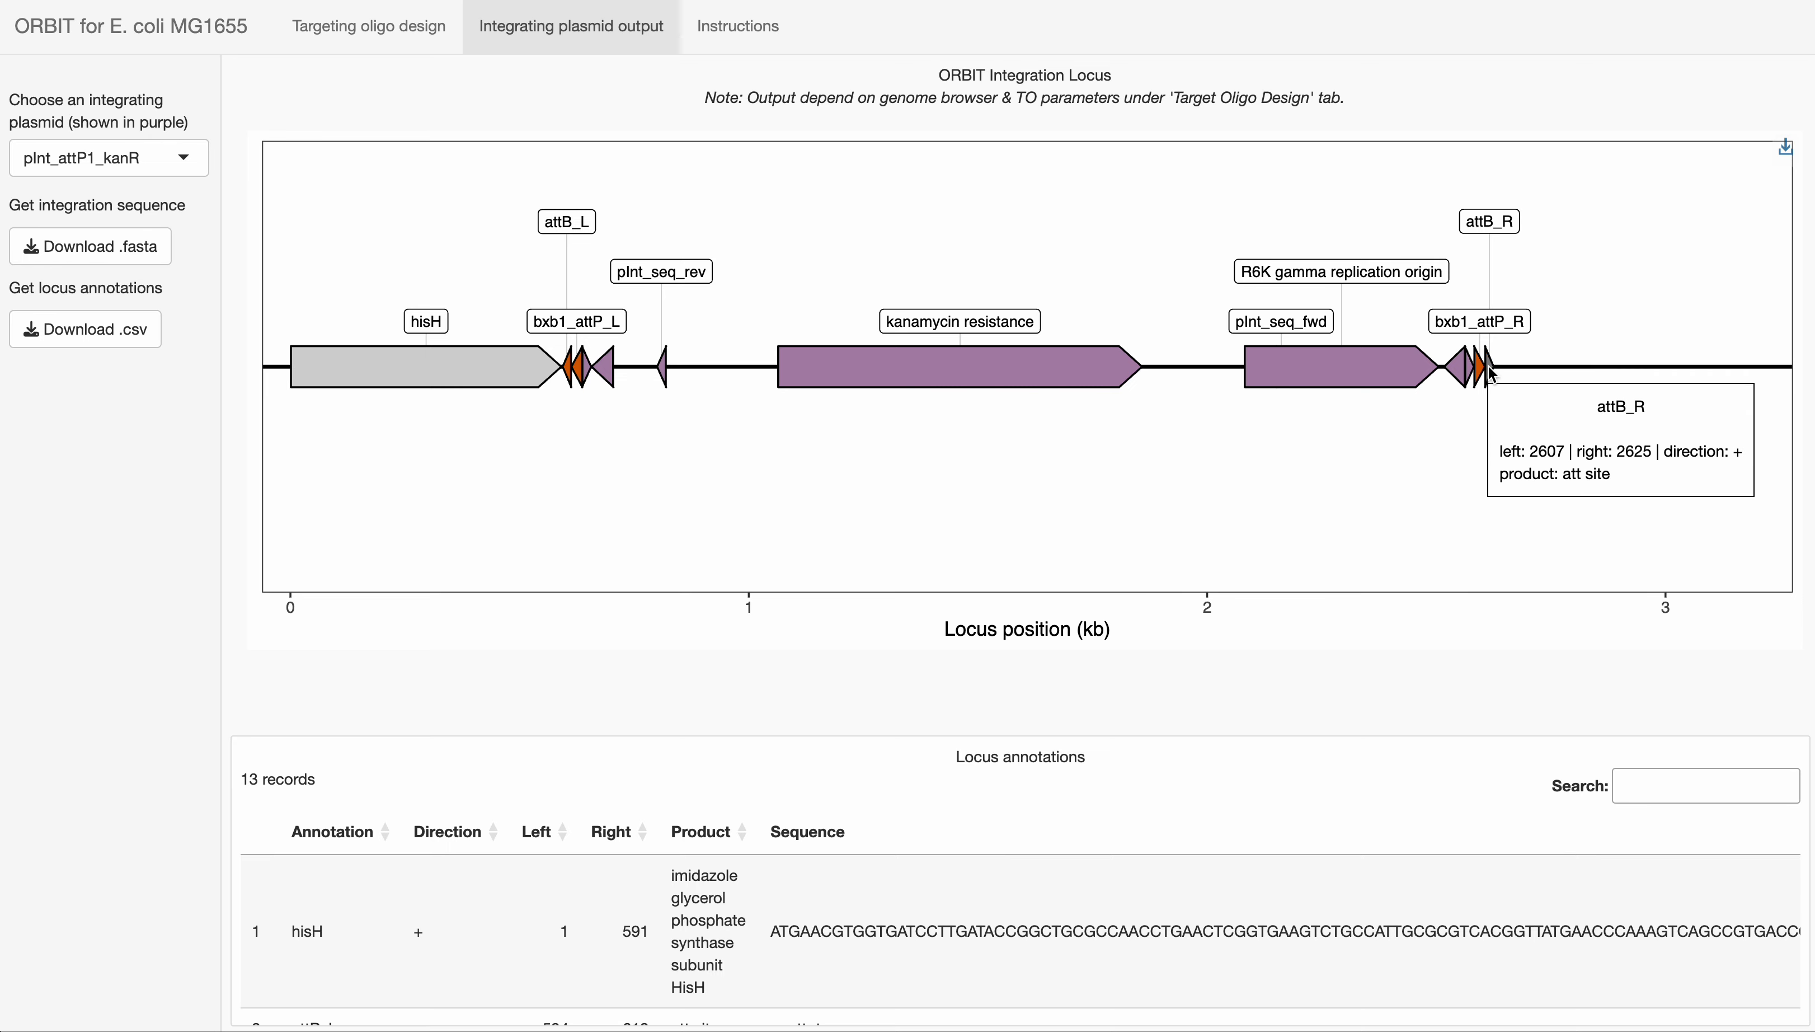
Step: Highlight the attB sequence in the targeting oligo and compare it with the integrated plasmid features on the locus map
click(403, 45)
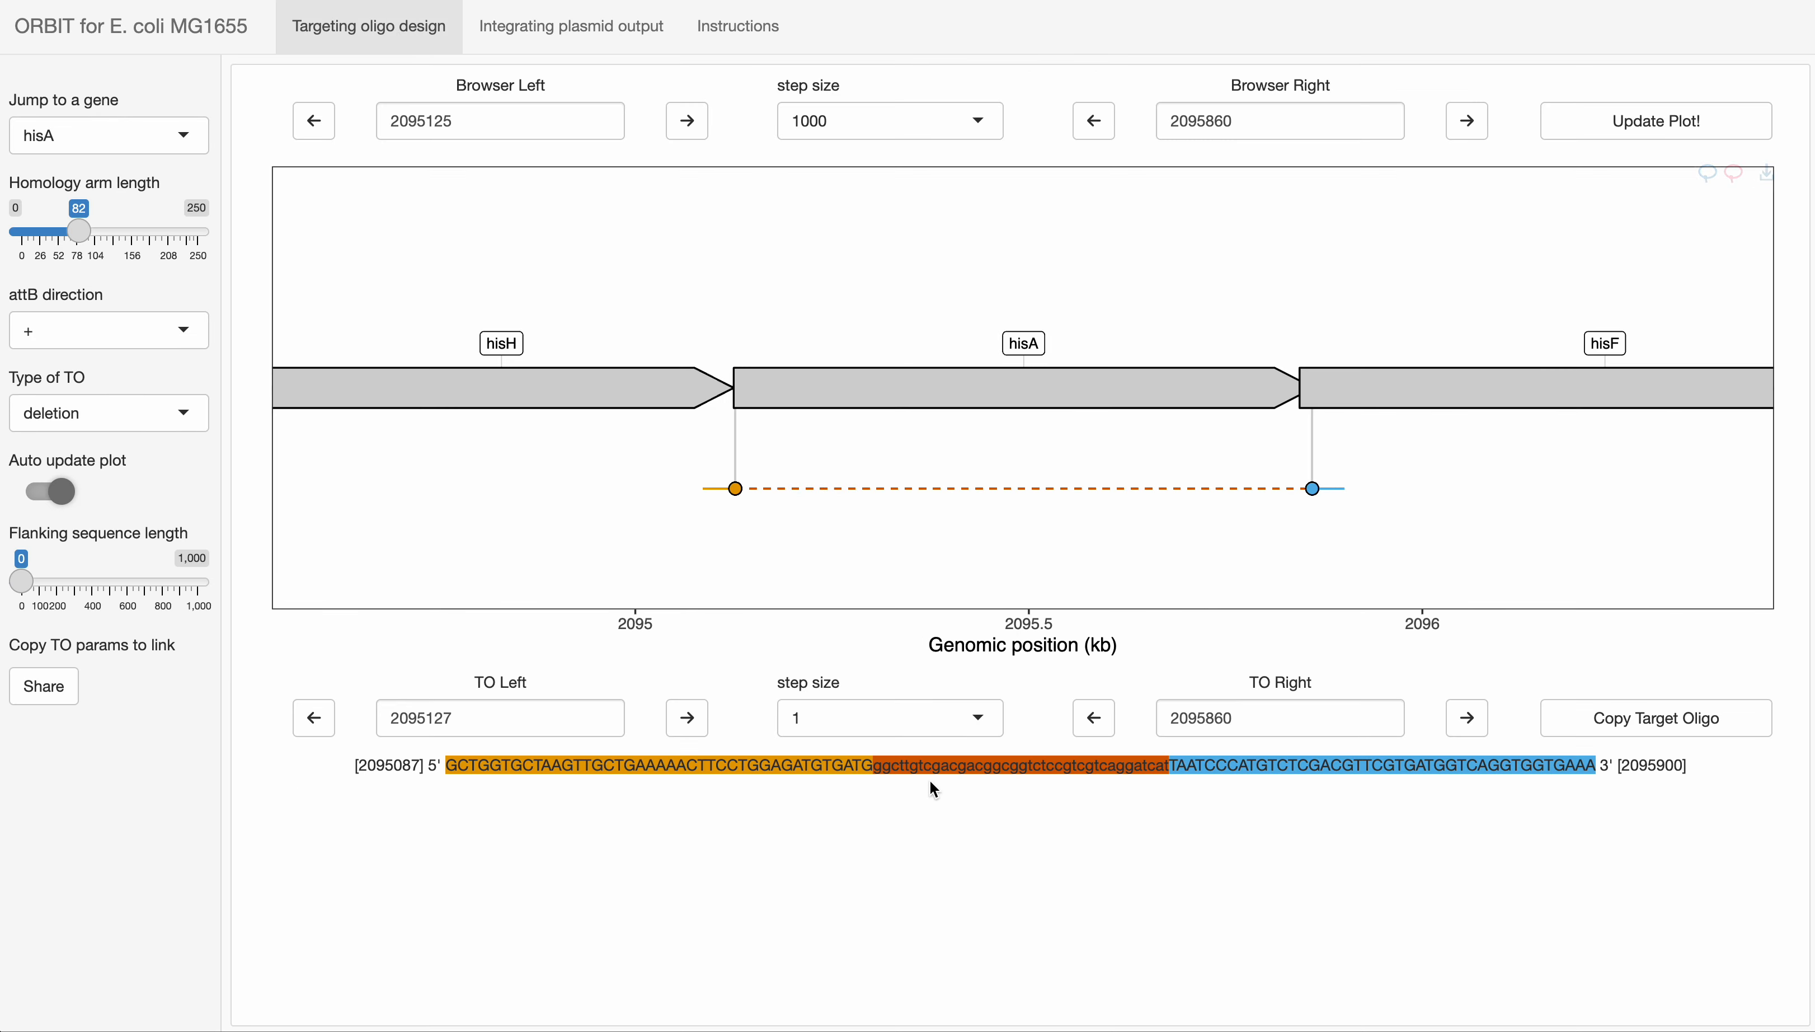
drag(877, 766, 1171, 767)
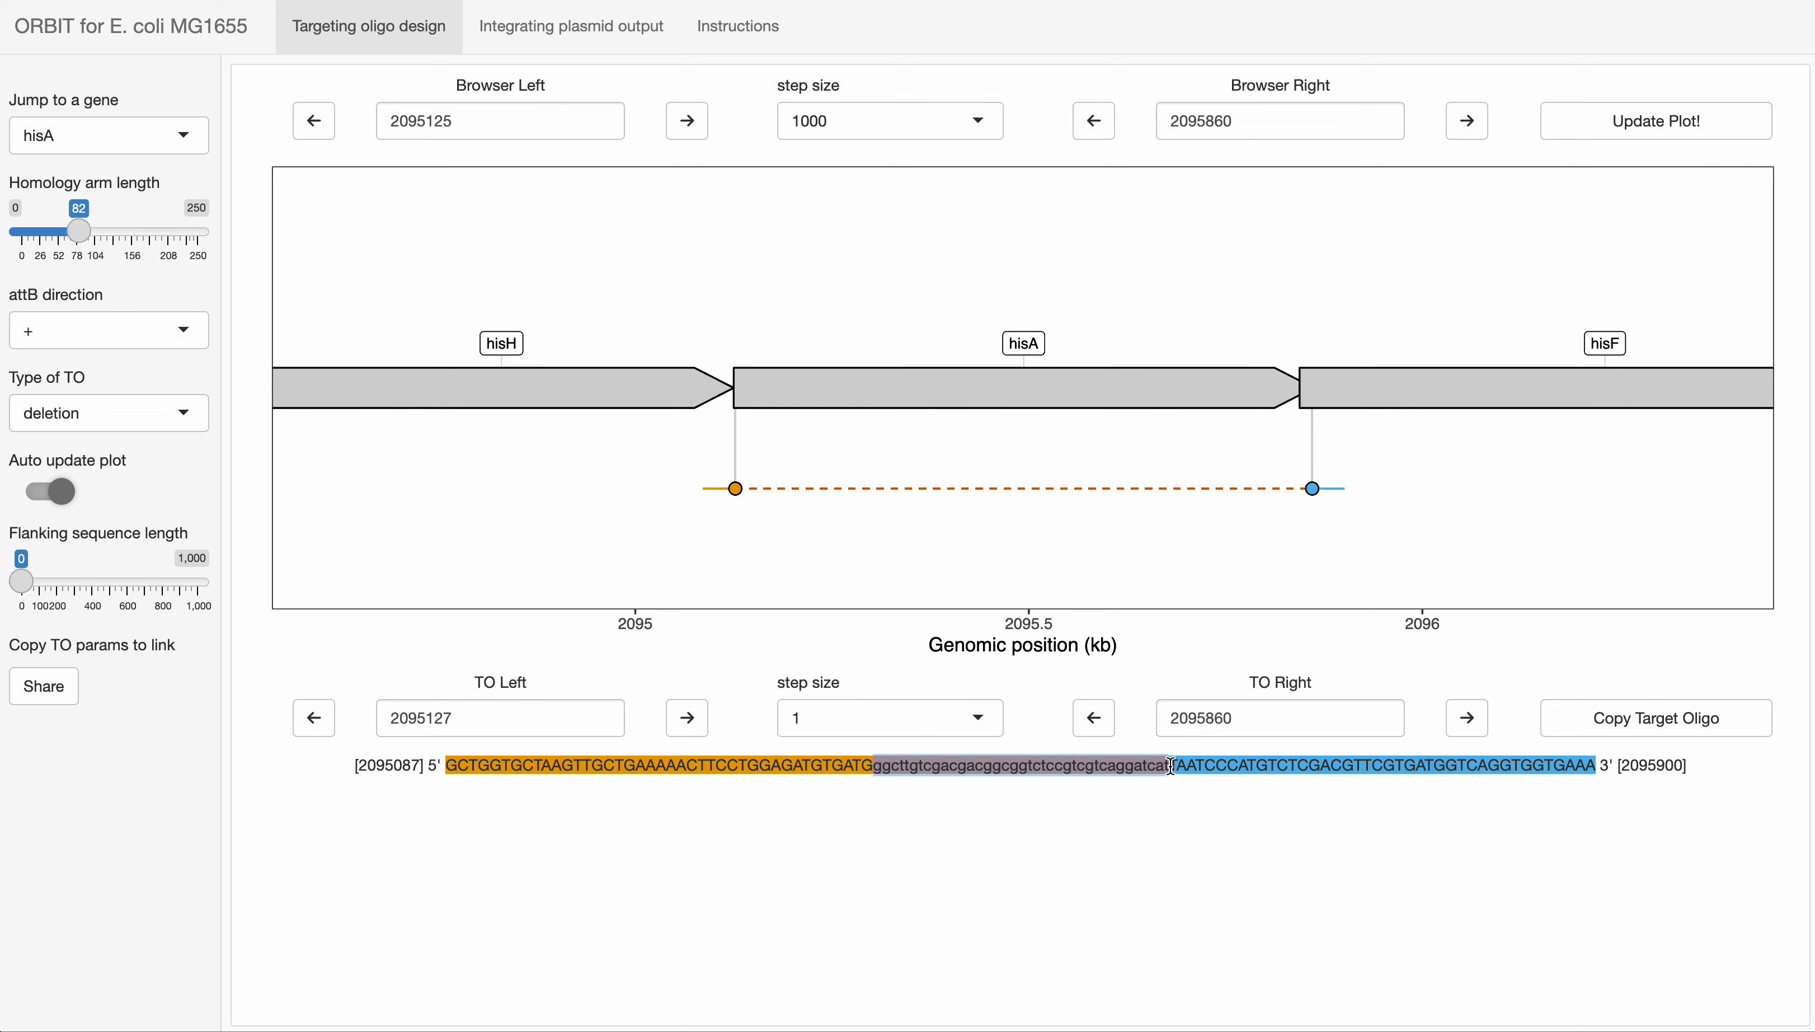
click(582, 45)
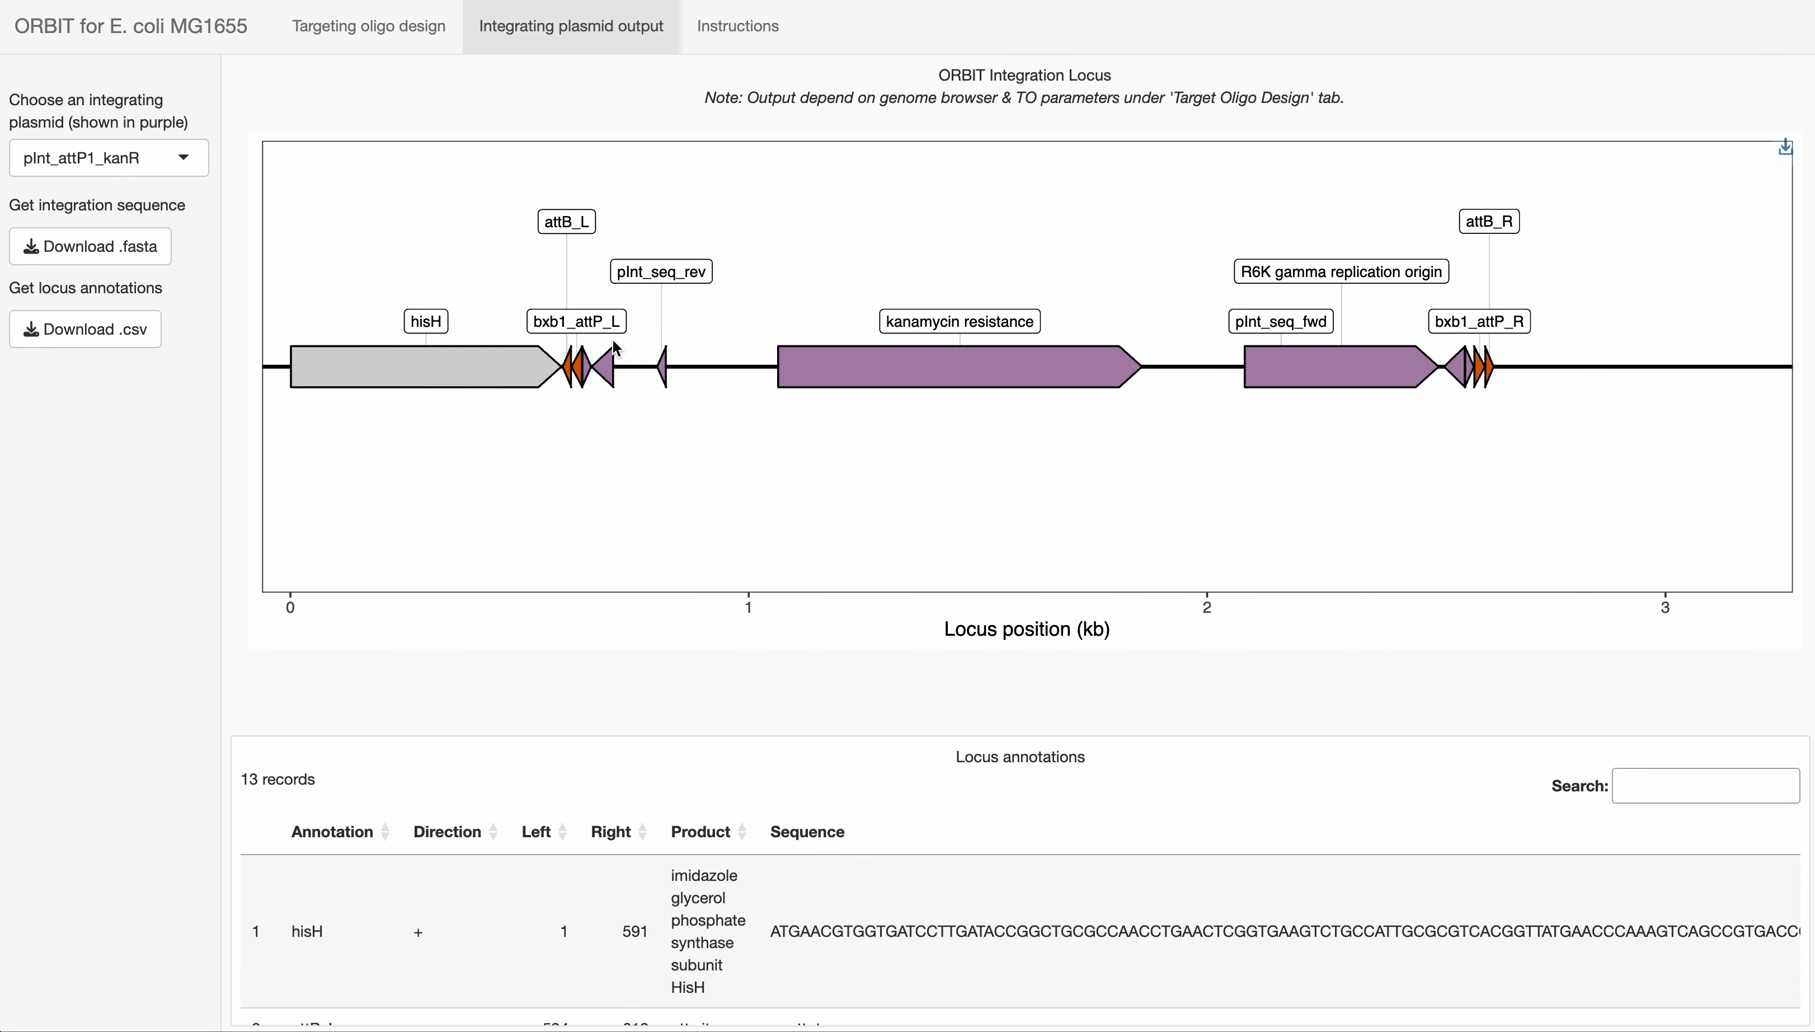
mouse_move(611, 355)
mouse_move(810, 363)
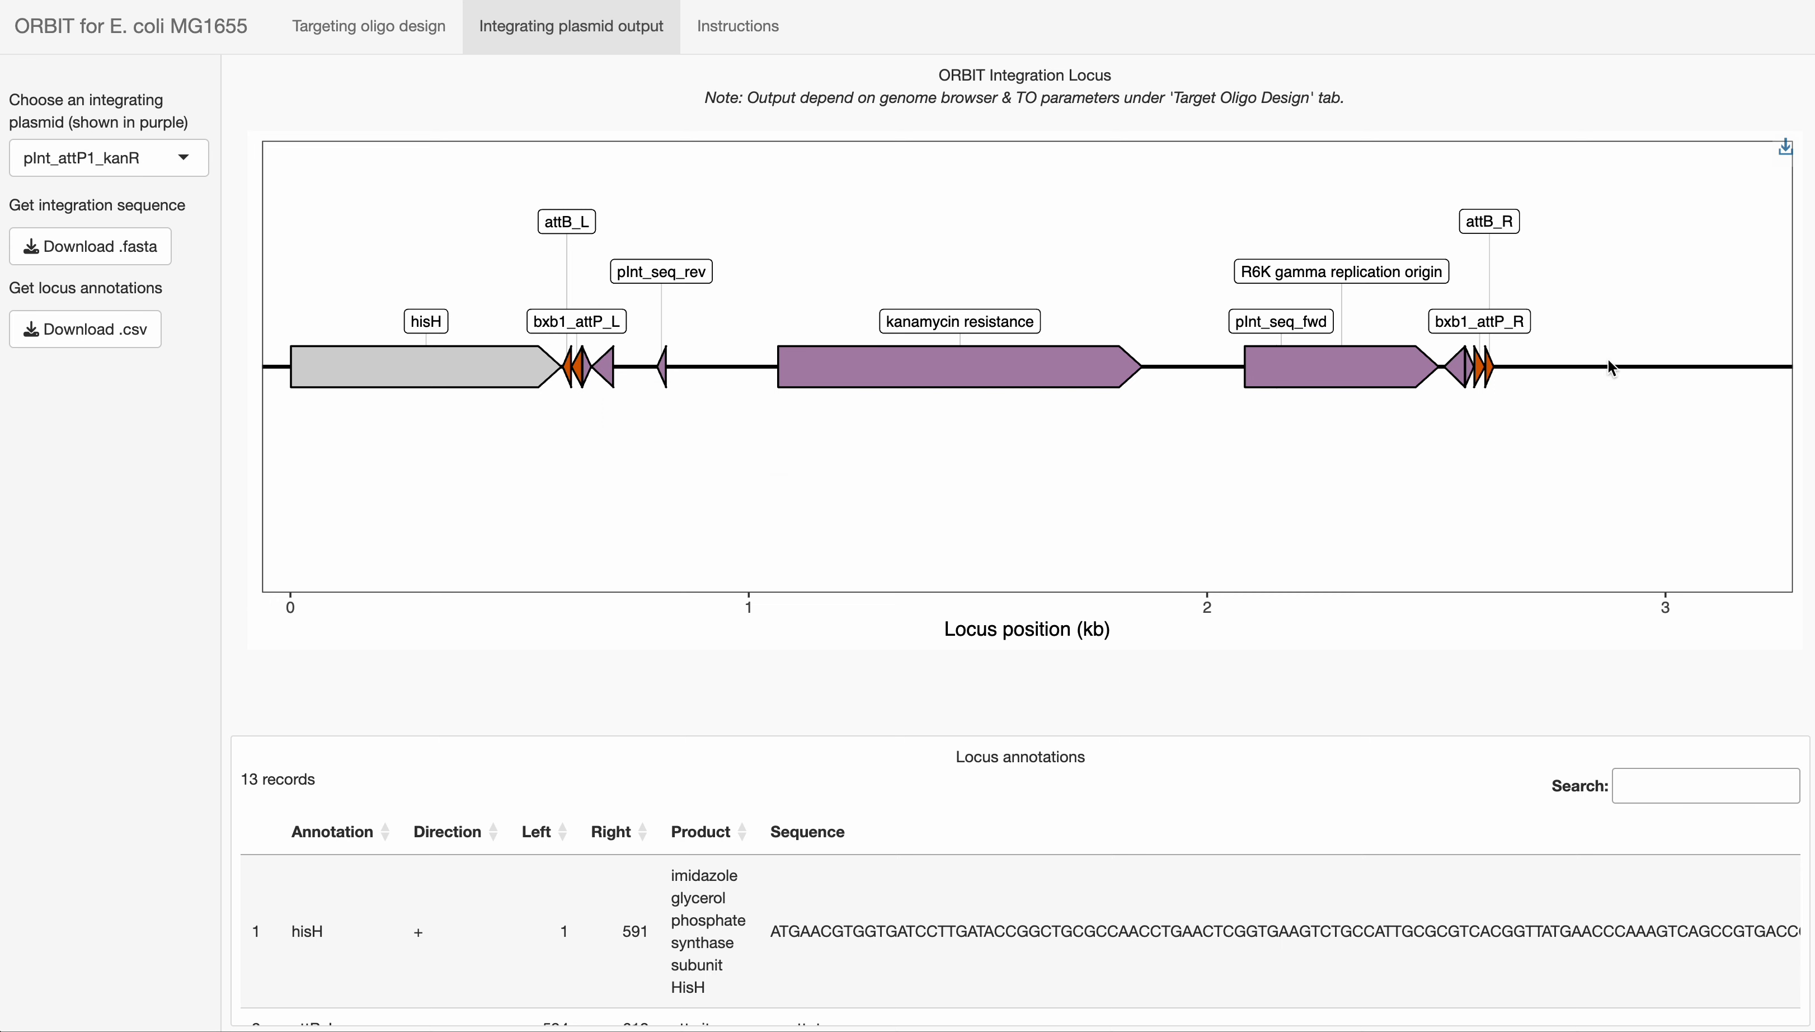
Step: Set the attB direction to - and inspect the plasmid features in the integration locus map
click(337, 35)
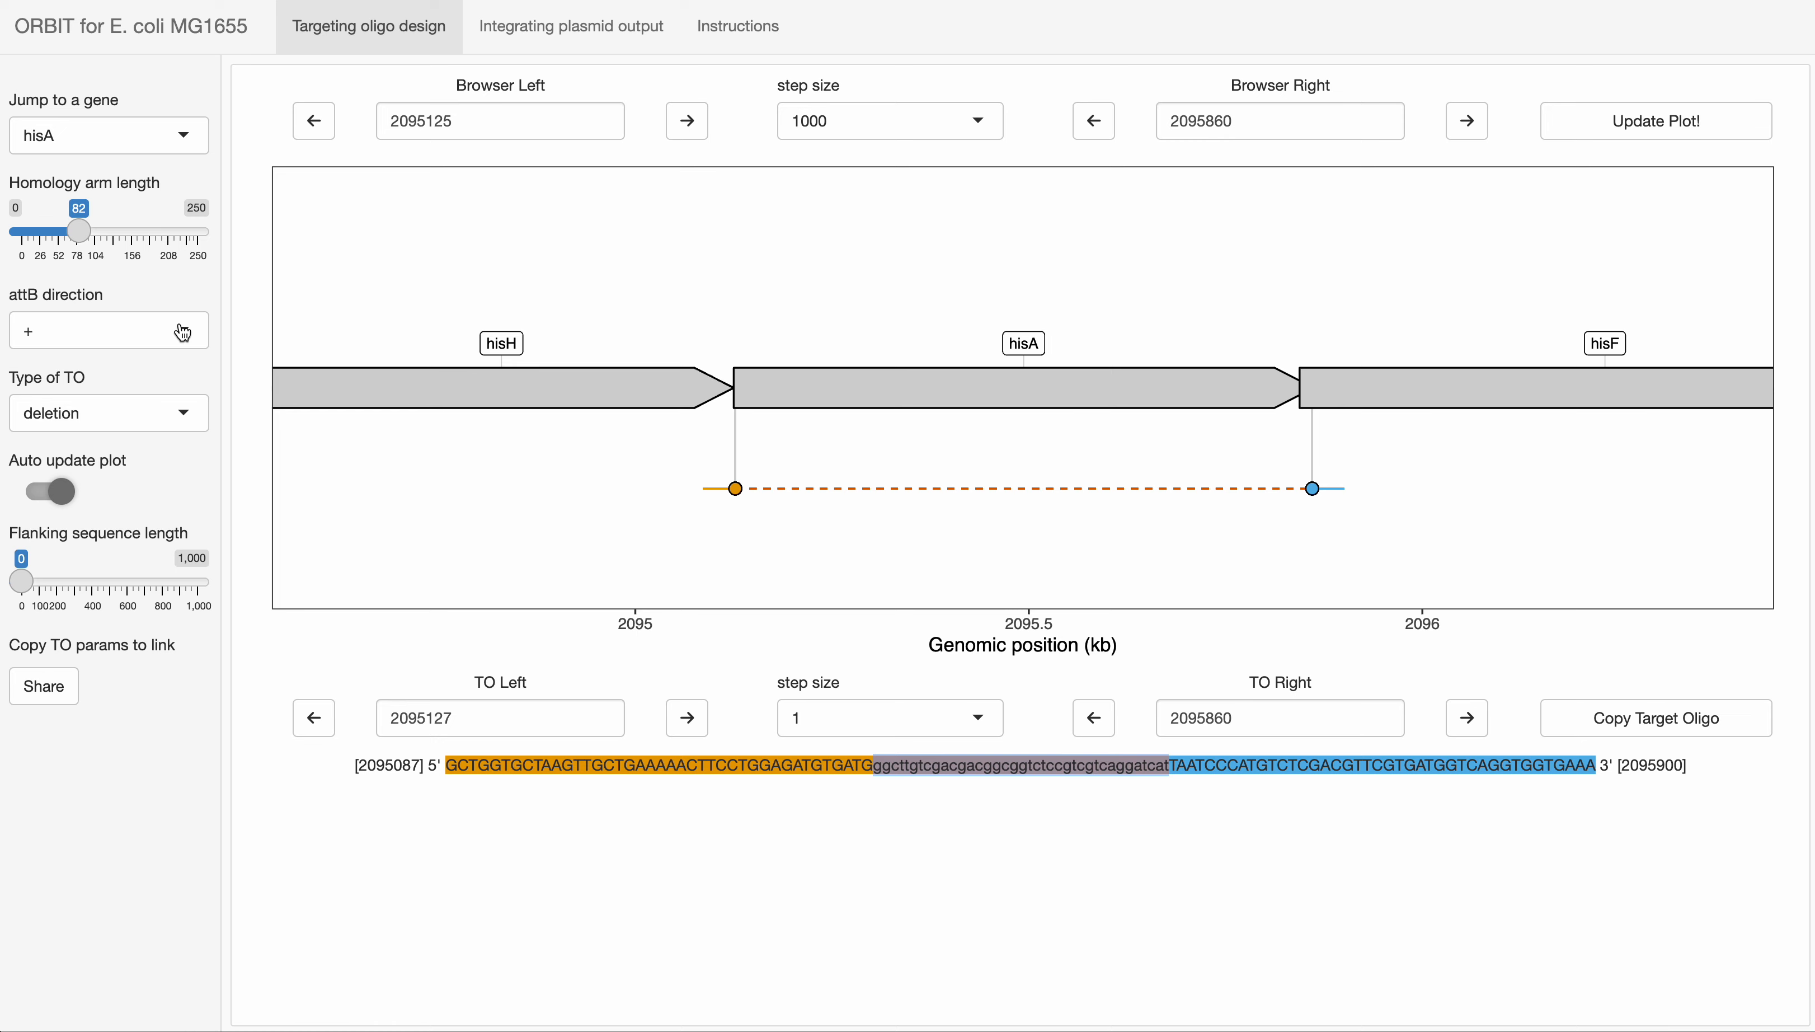
click(703, 766)
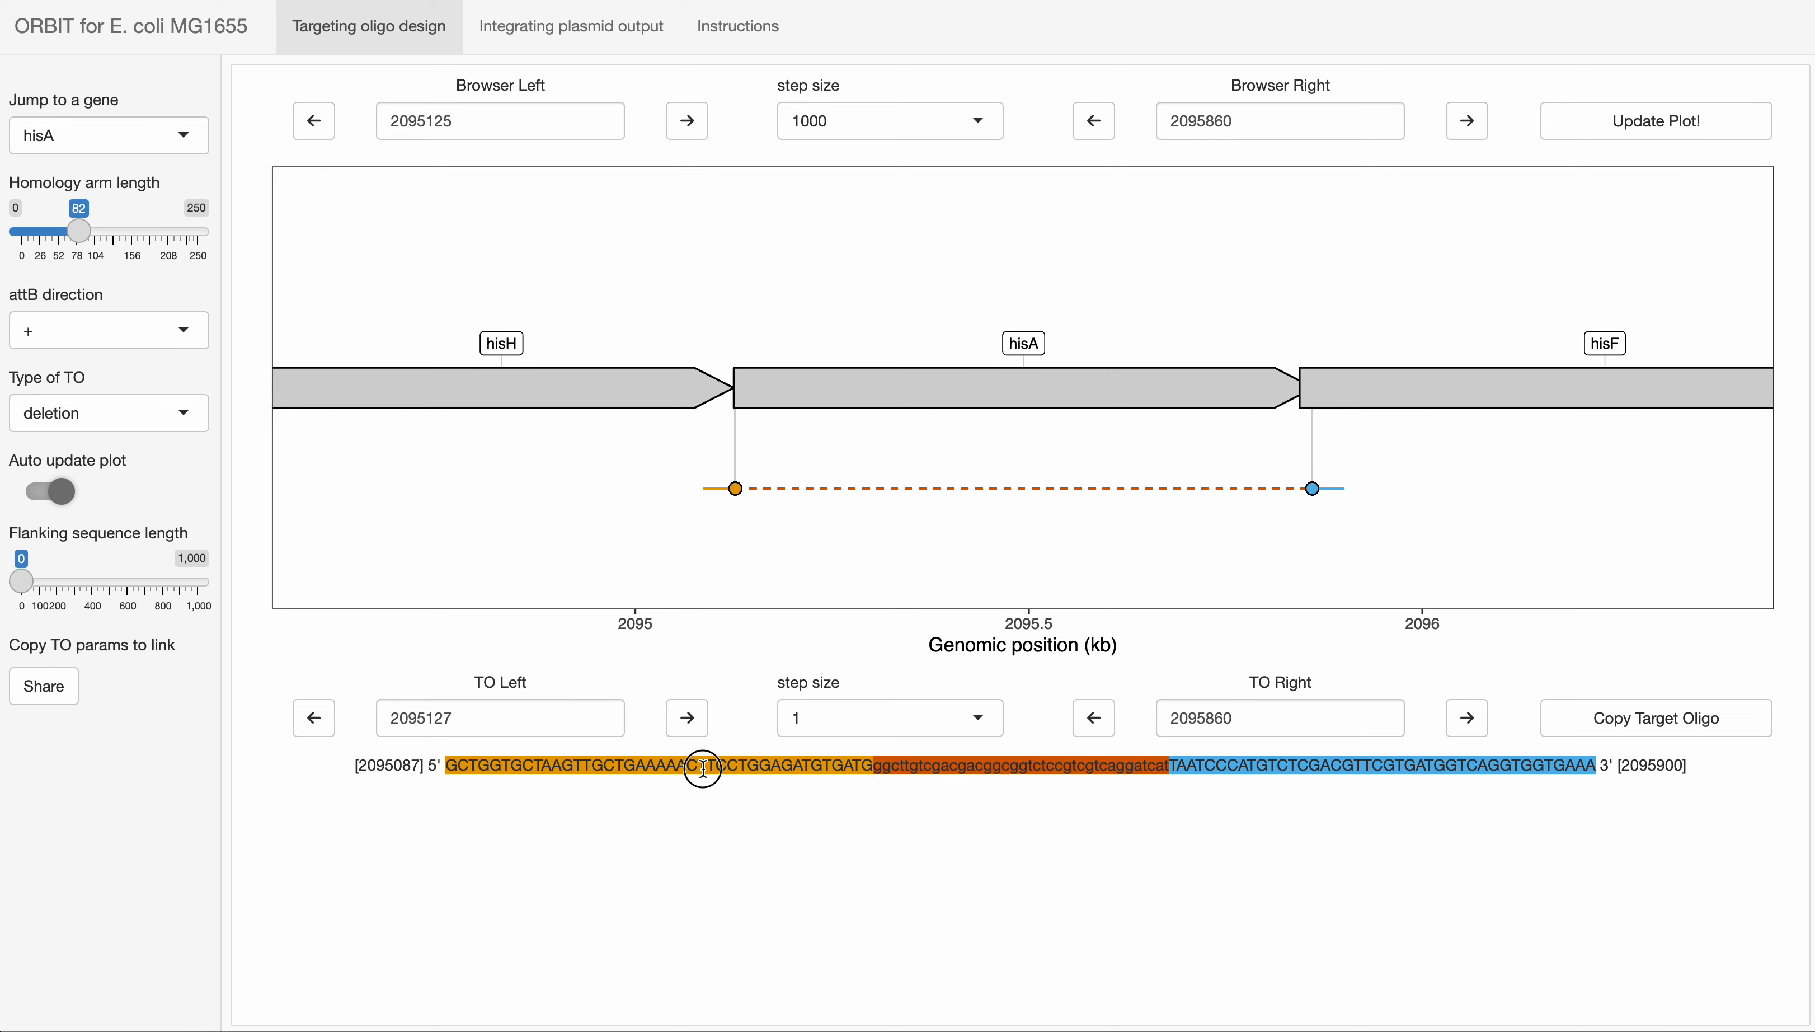
click(181, 331)
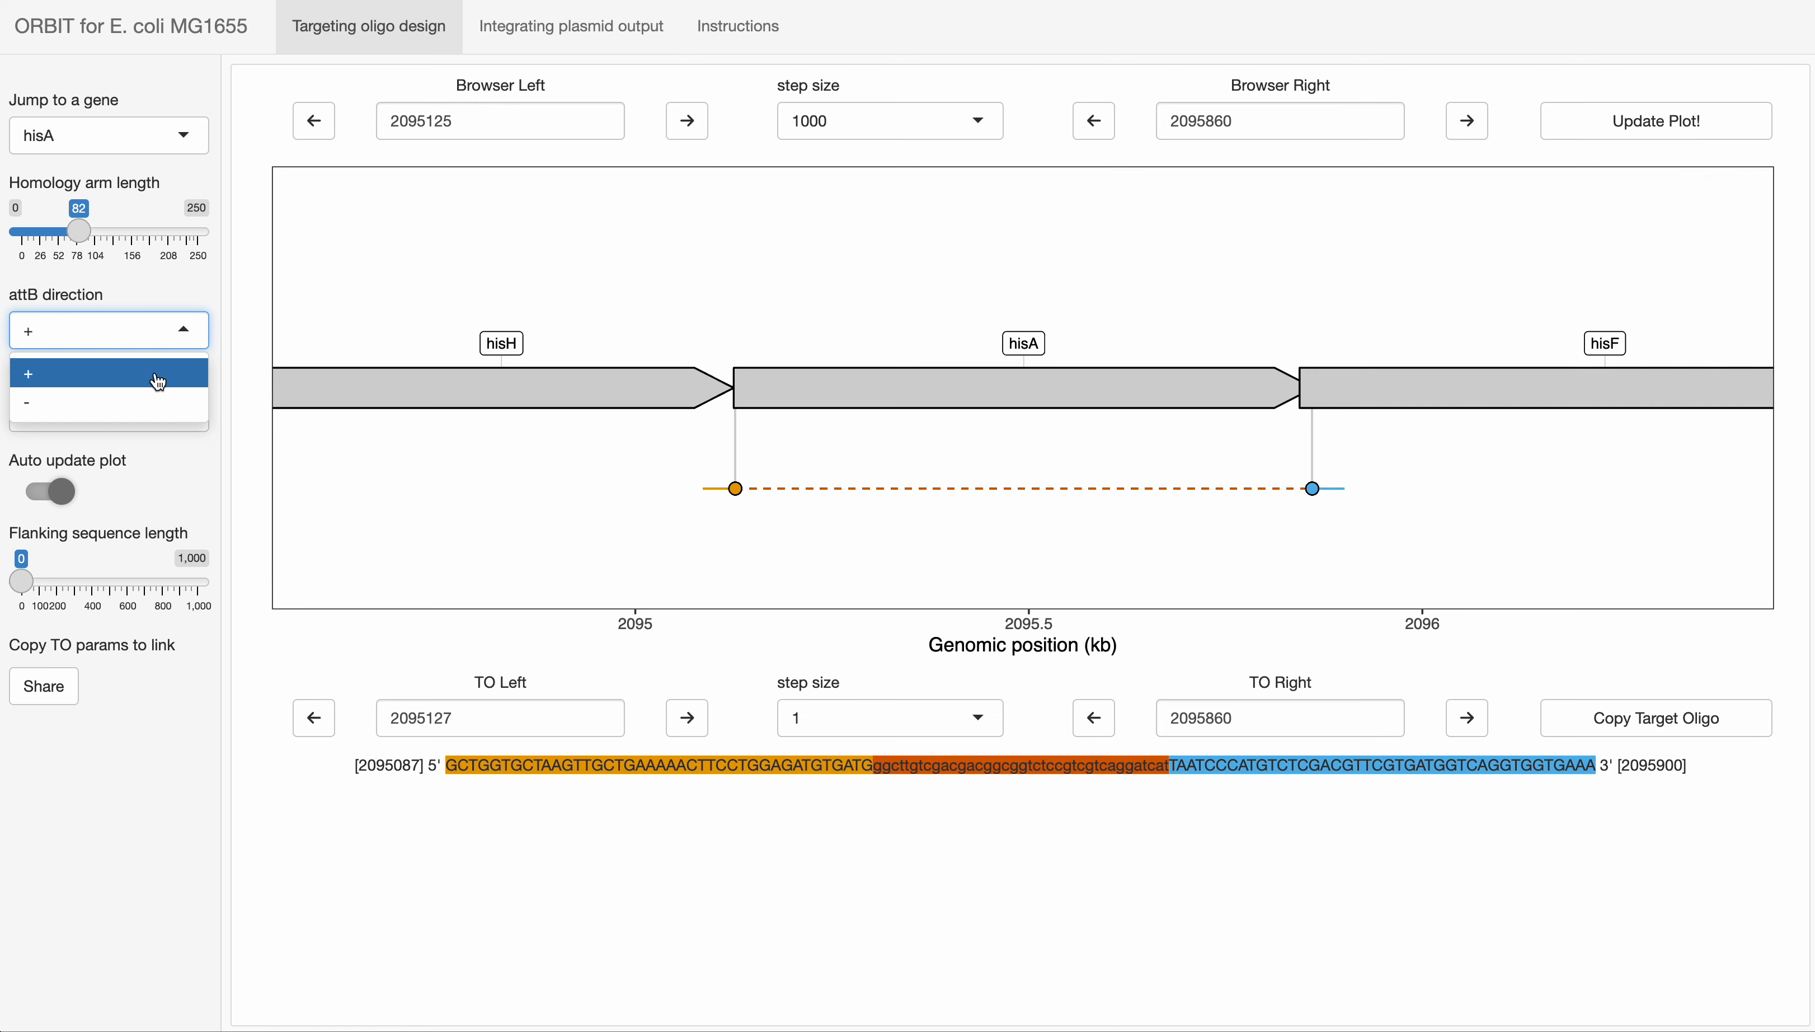
click(148, 404)
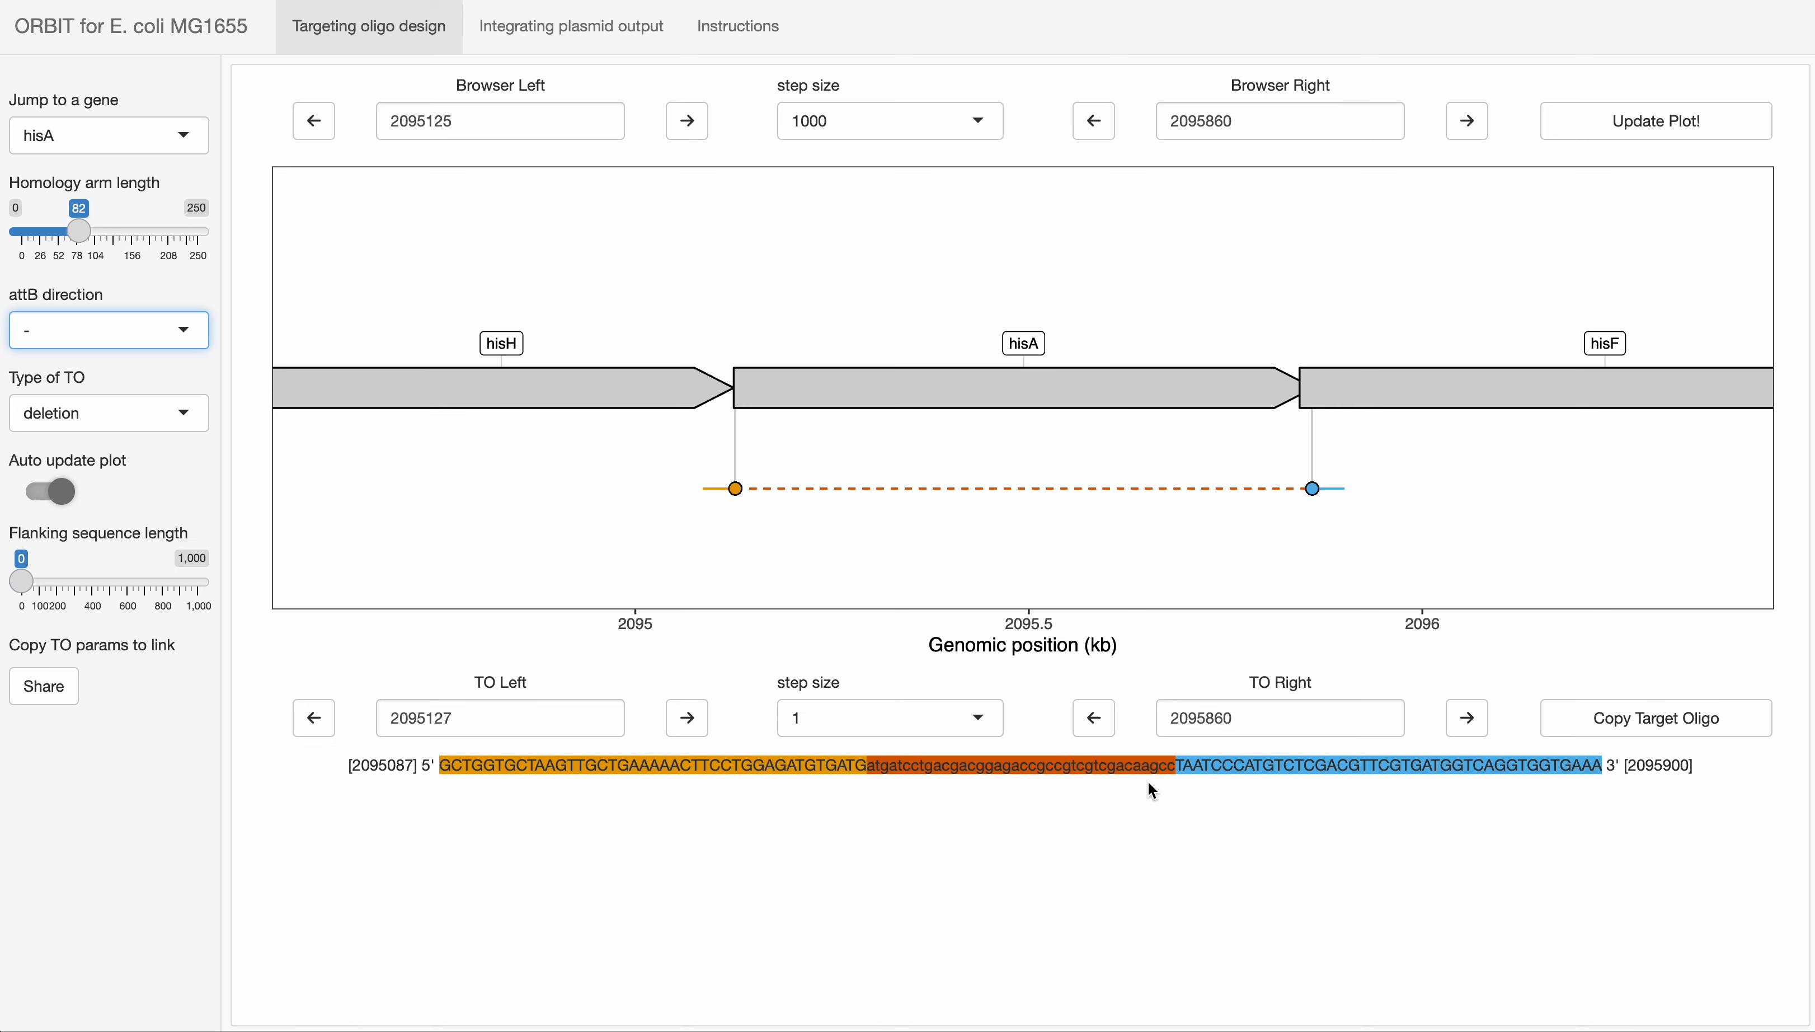
click(598, 30)
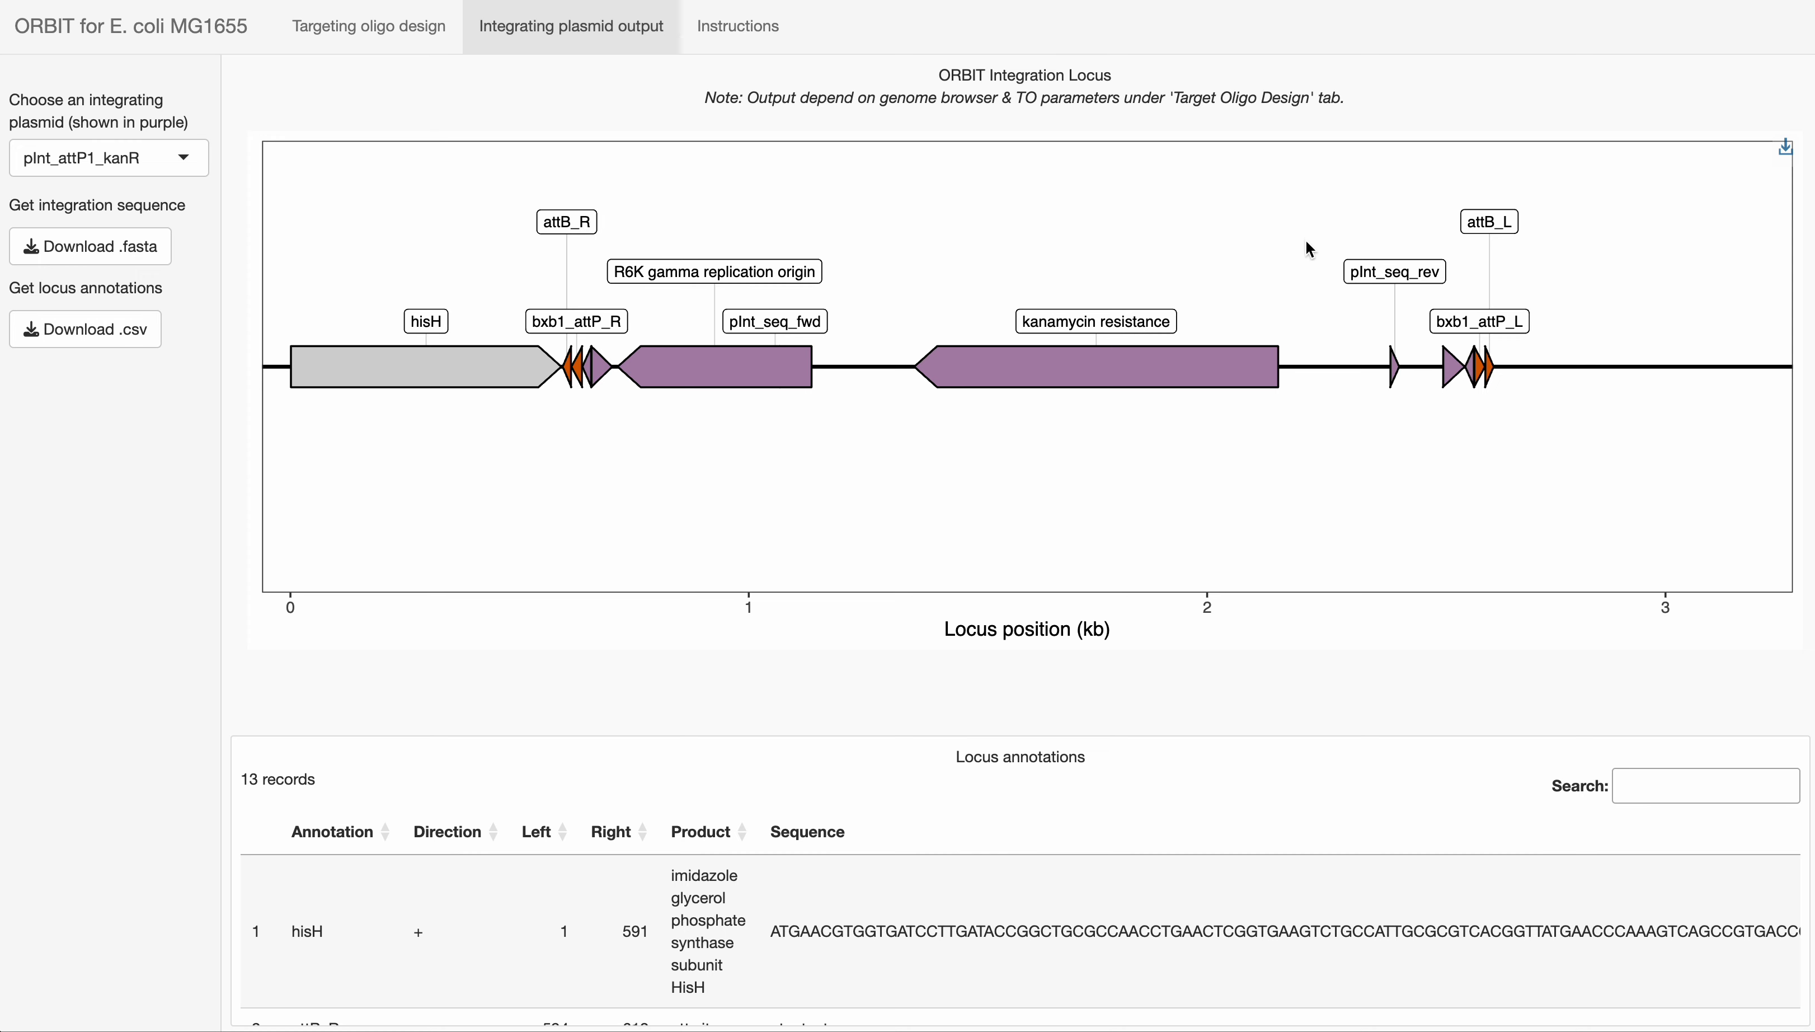
mouse_move(1393, 367)
Step: Inspect the hisA and hisF gene boundaries in the oligo design and check the downstream end of the integration locus
click(413, 30)
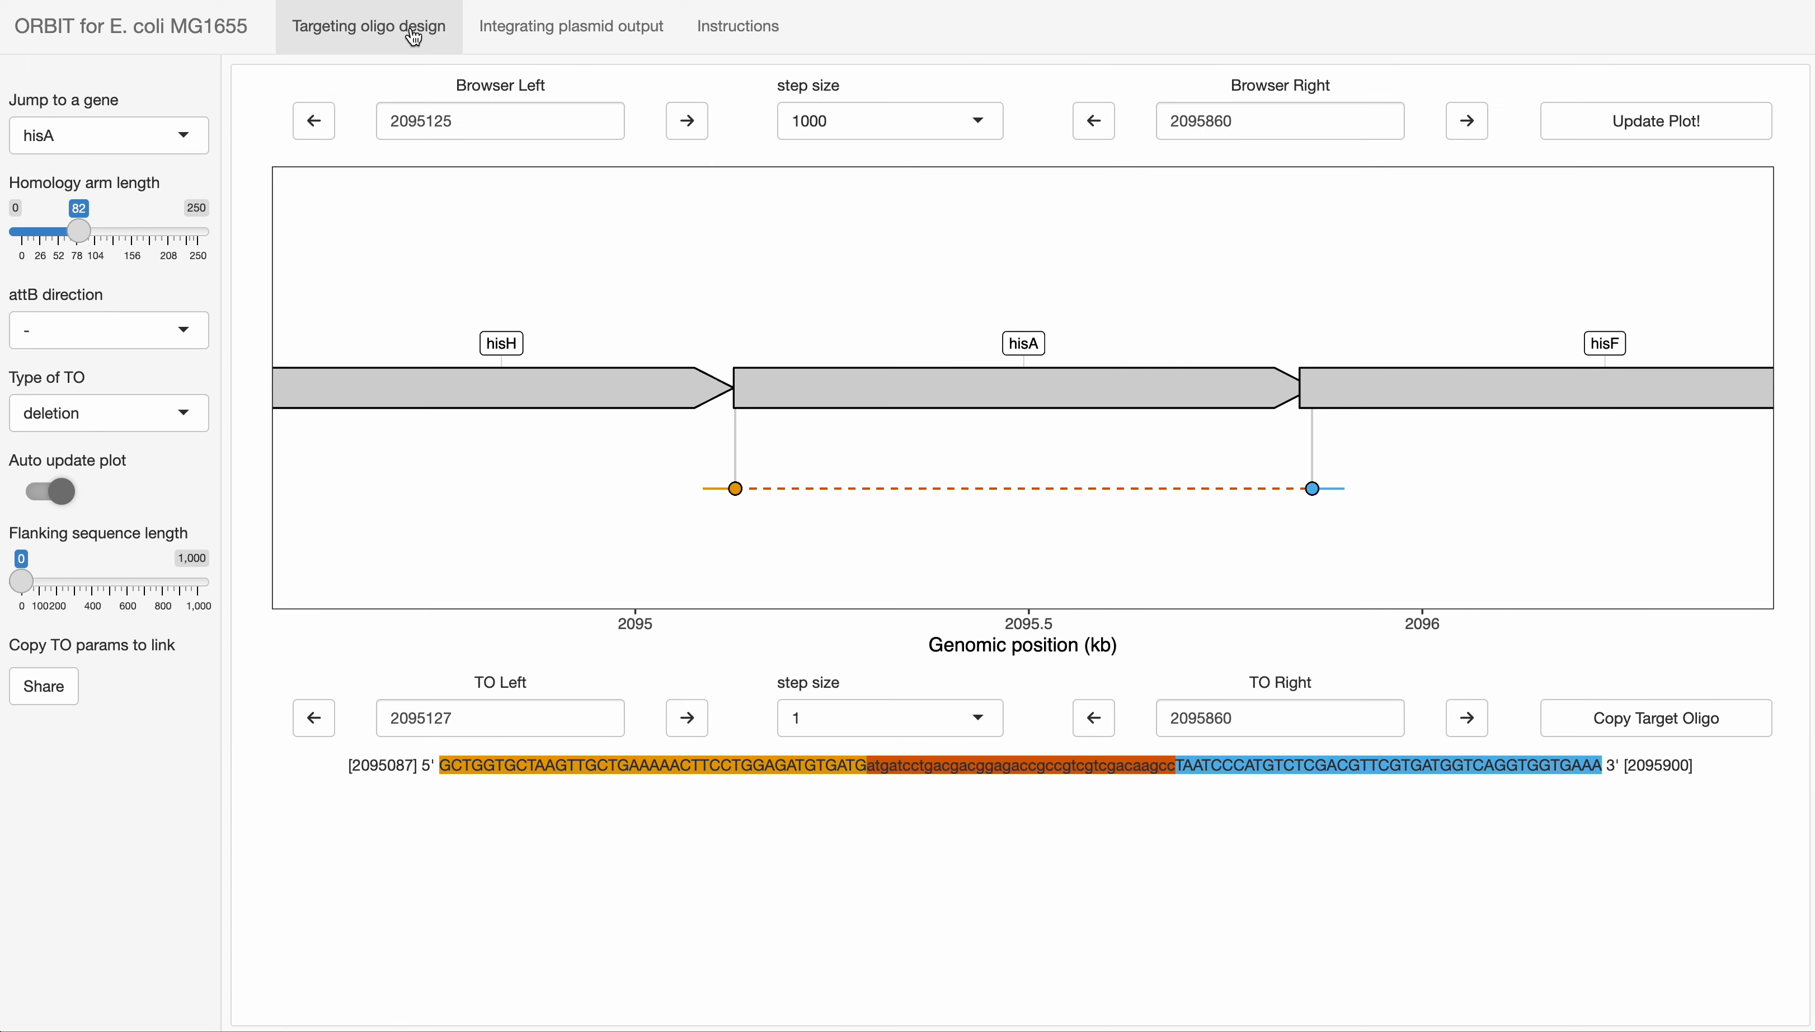
mouse_move(1541, 405)
mouse_move(1198, 401)
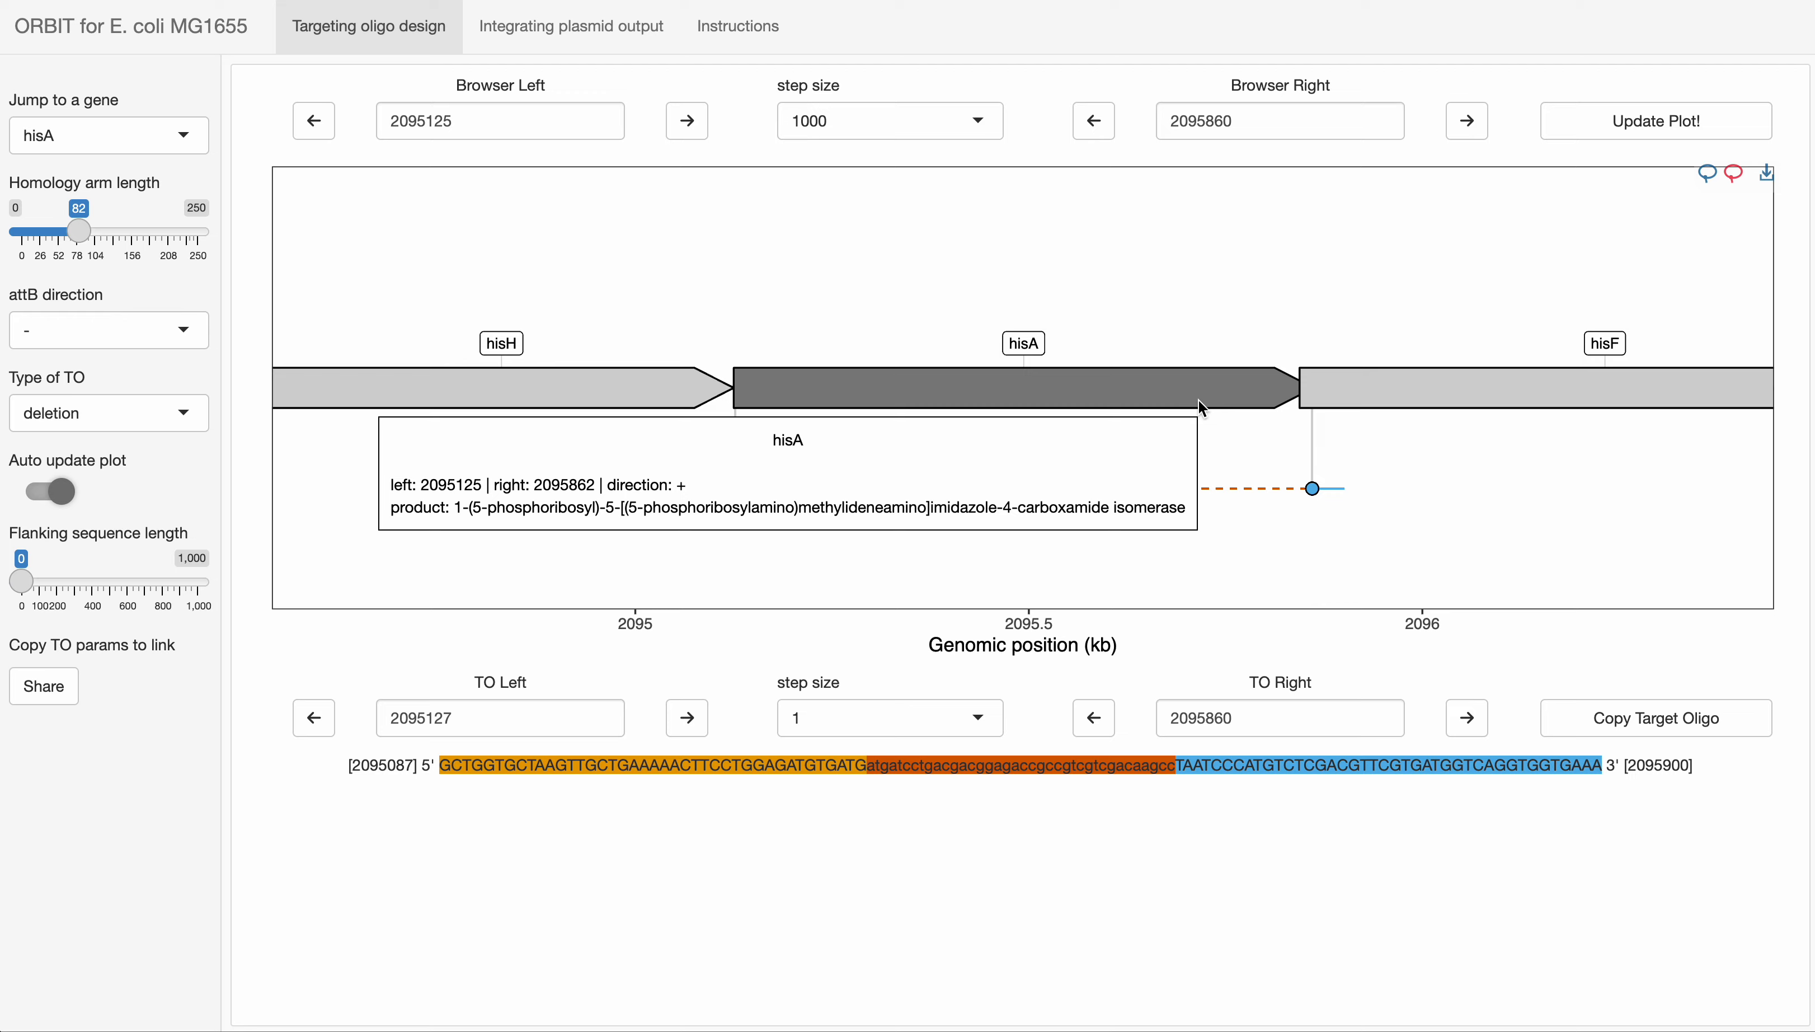
mouse_move(1336, 403)
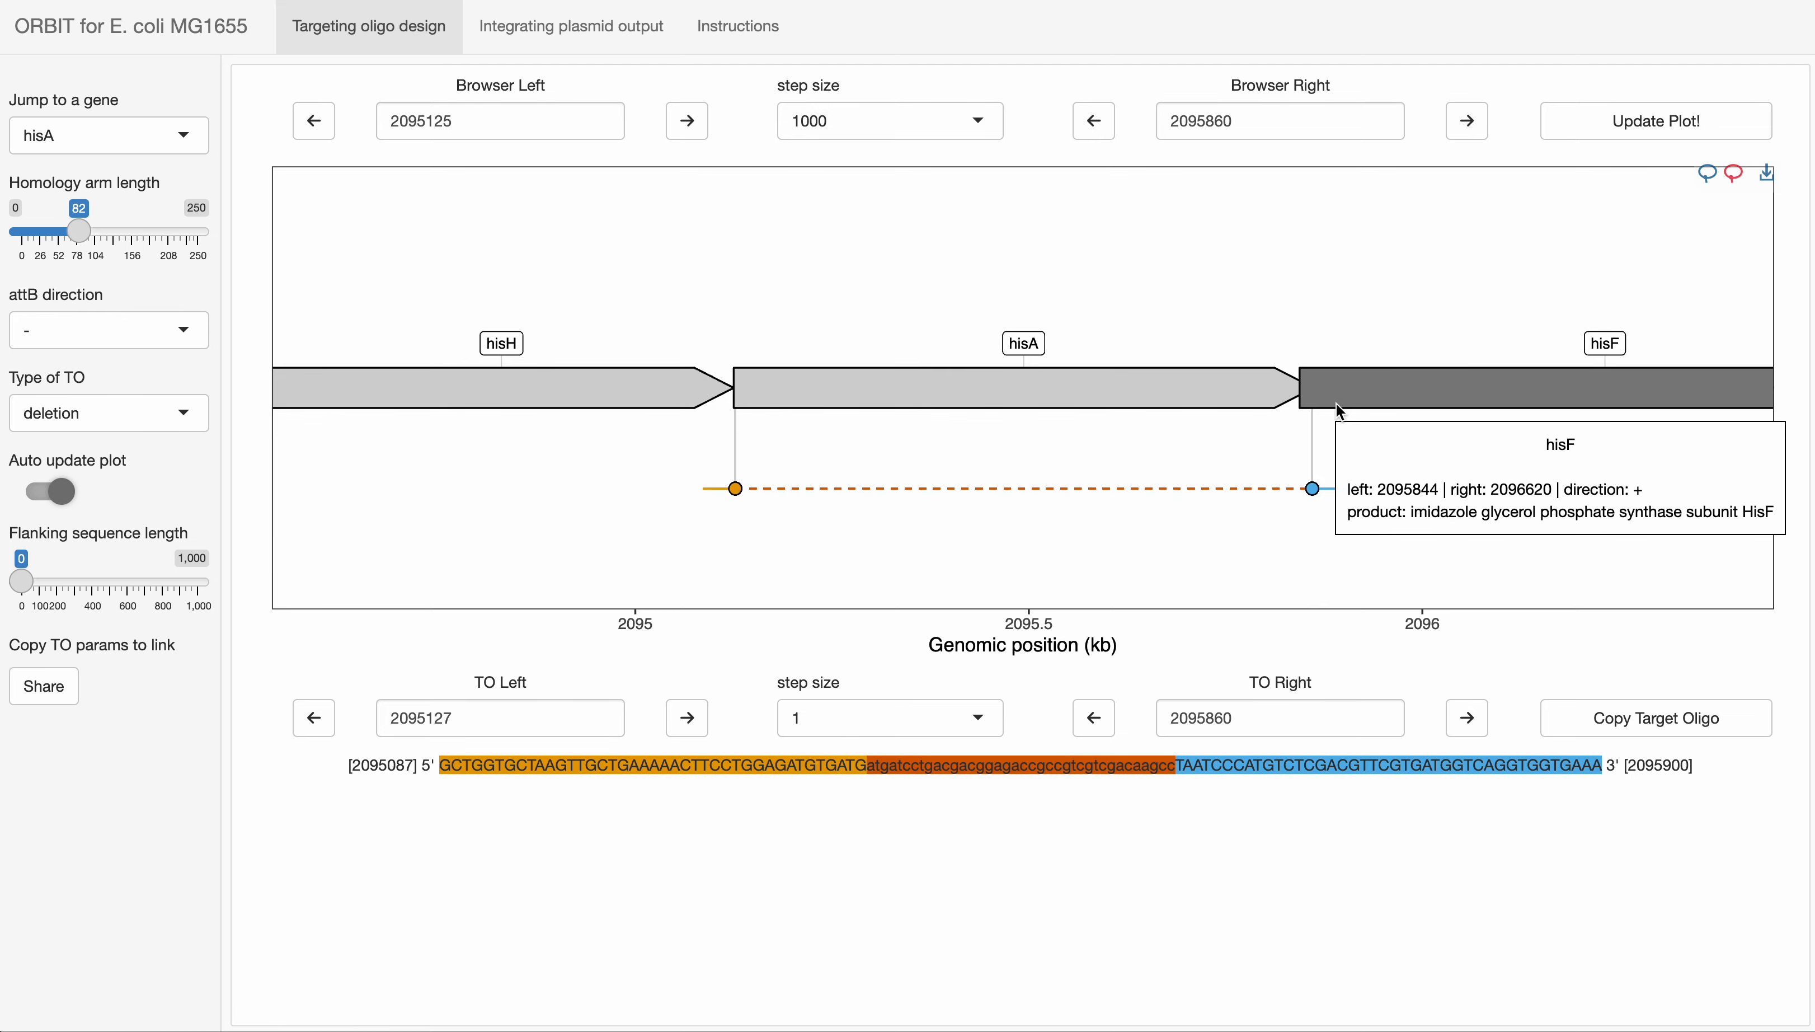
click(625, 36)
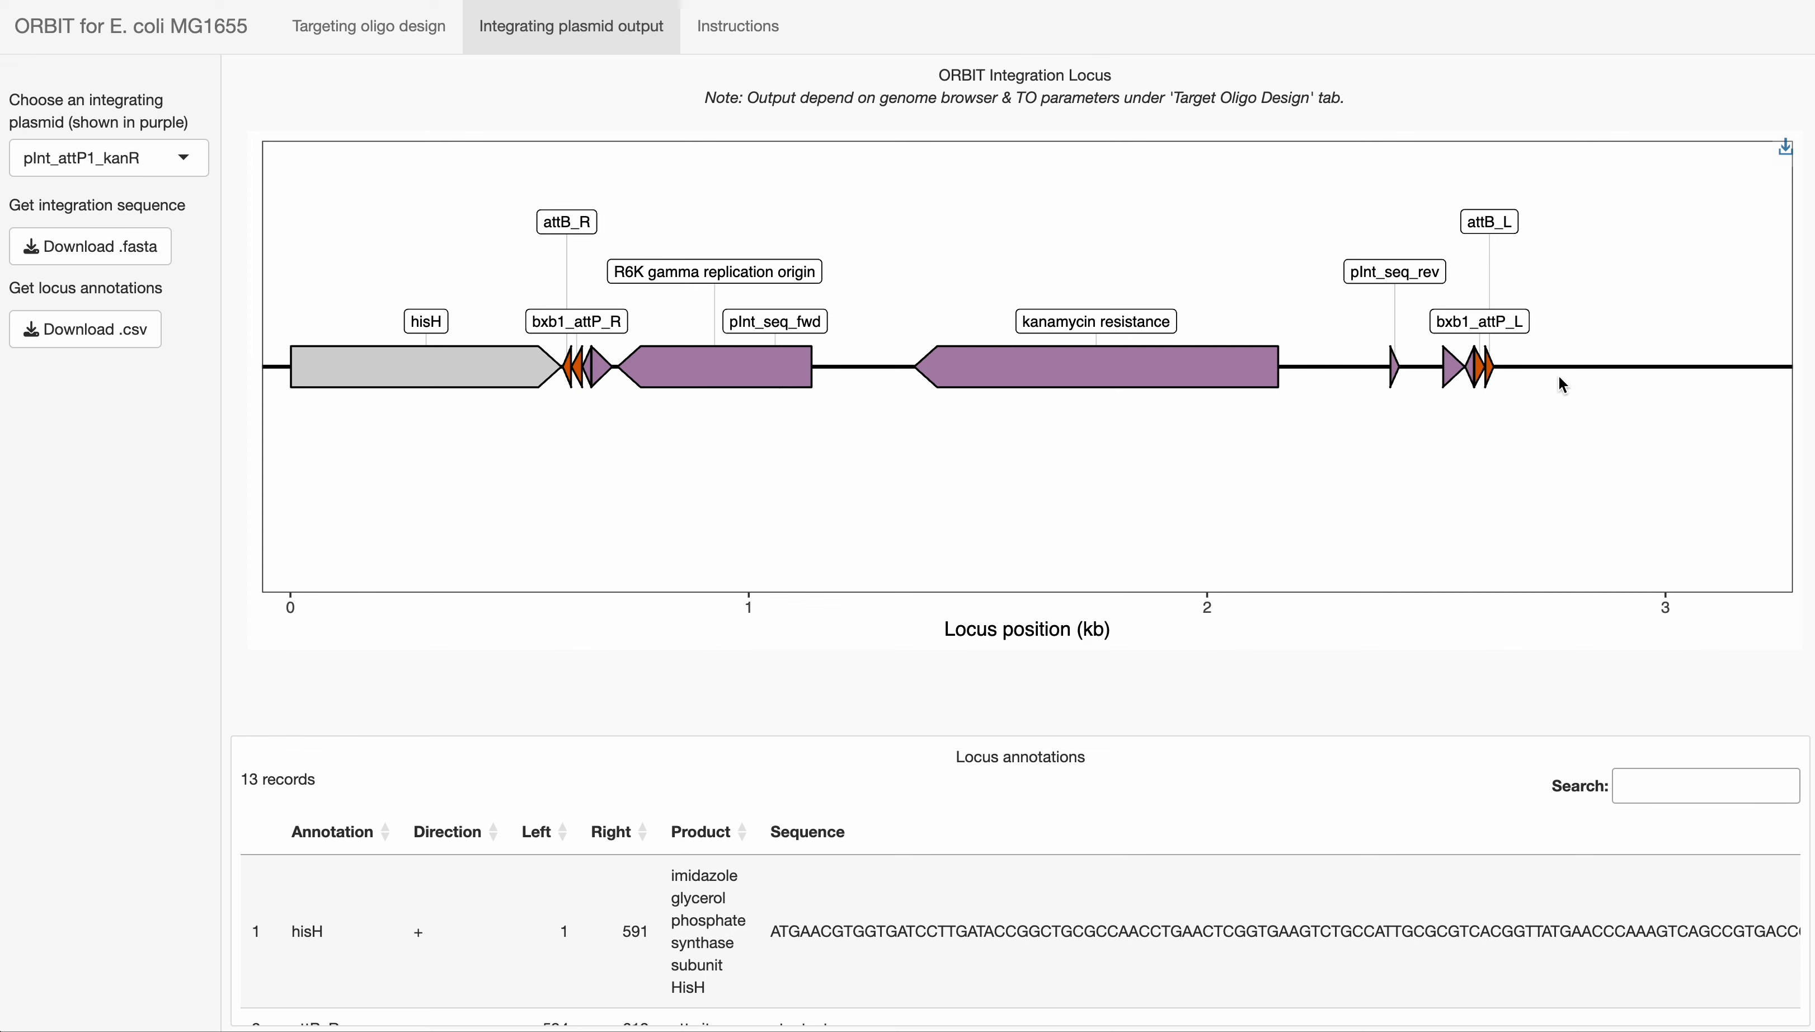
click(357, 31)
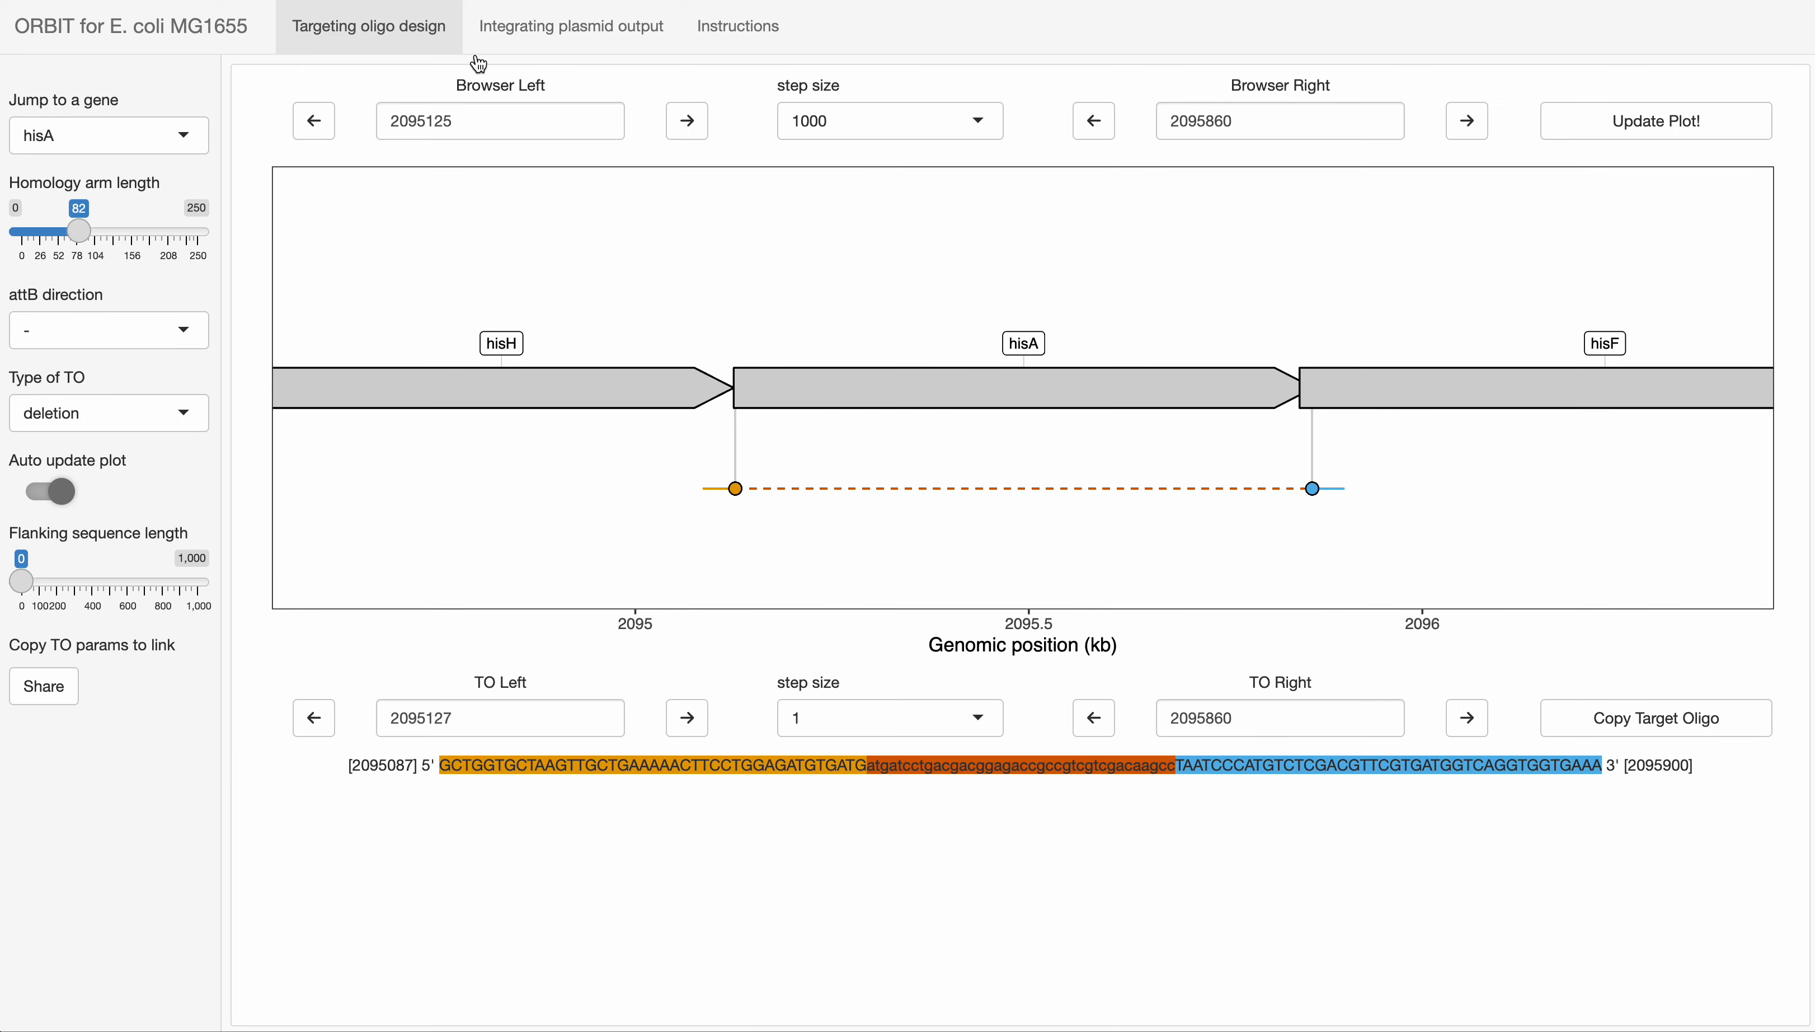
Step: Set the targeting oligo step size to 10 and shift TO Right upstream to 2095840
click(975, 714)
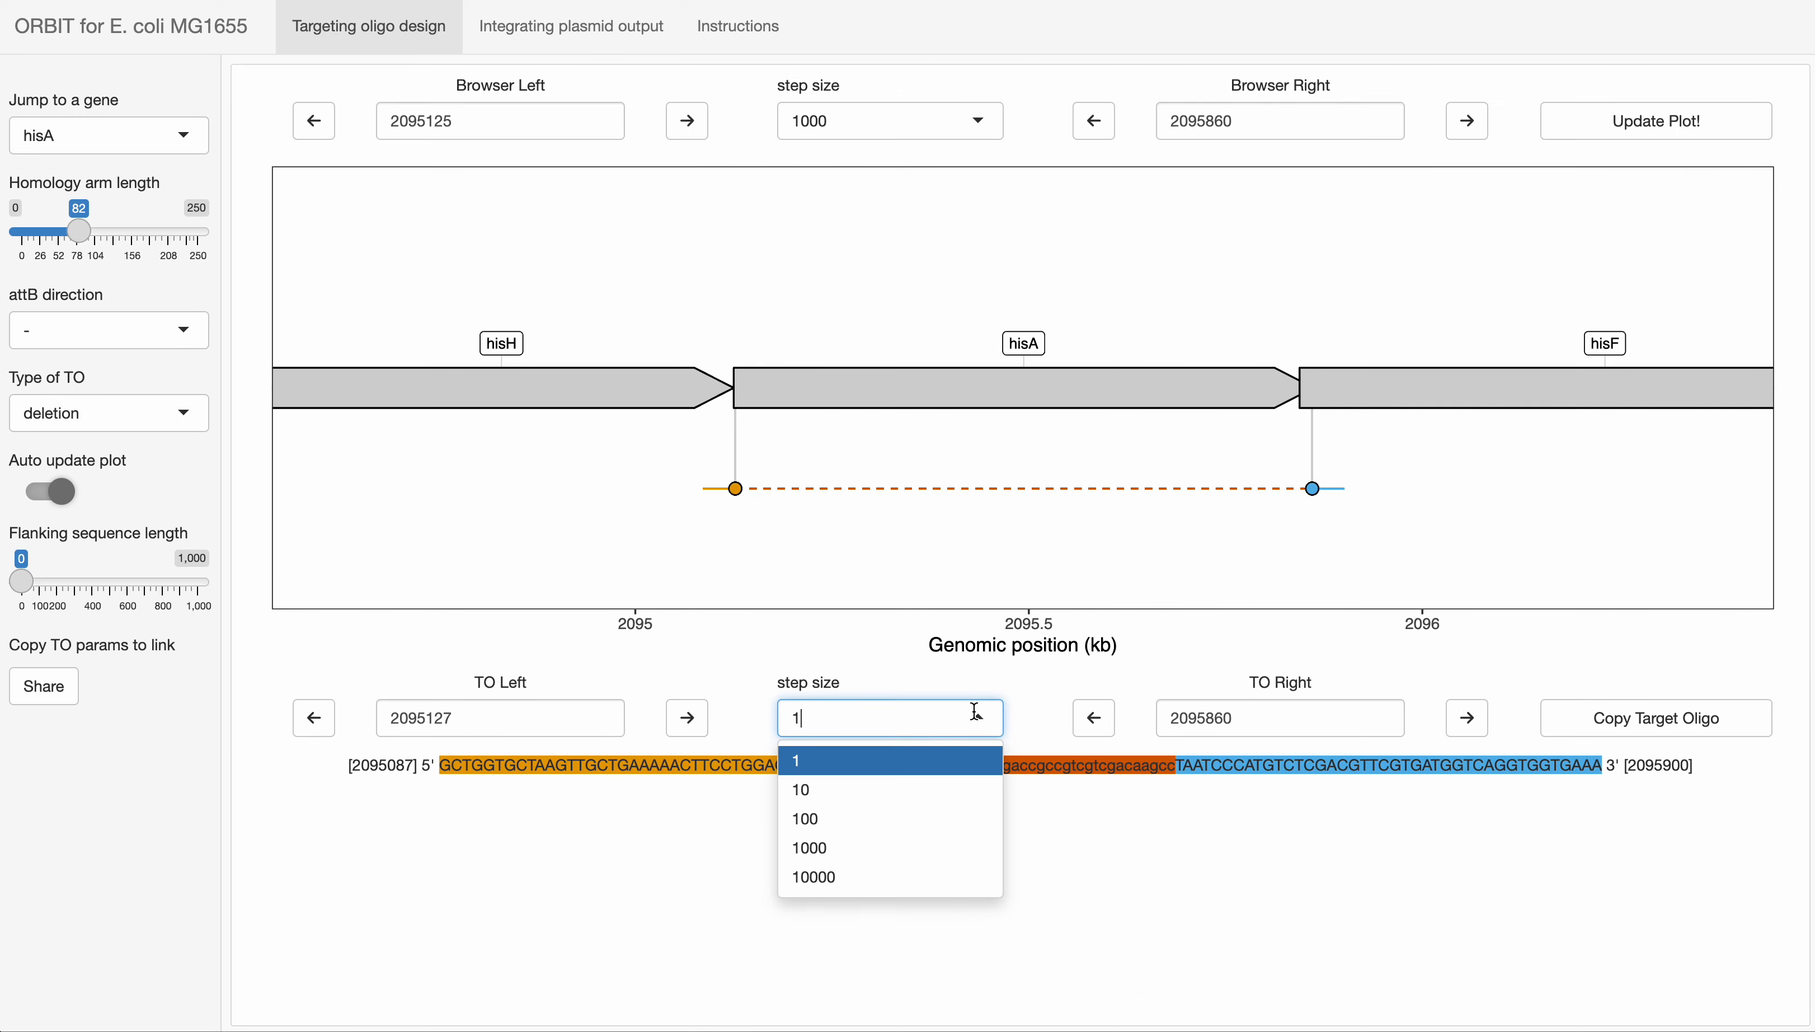
click(952, 791)
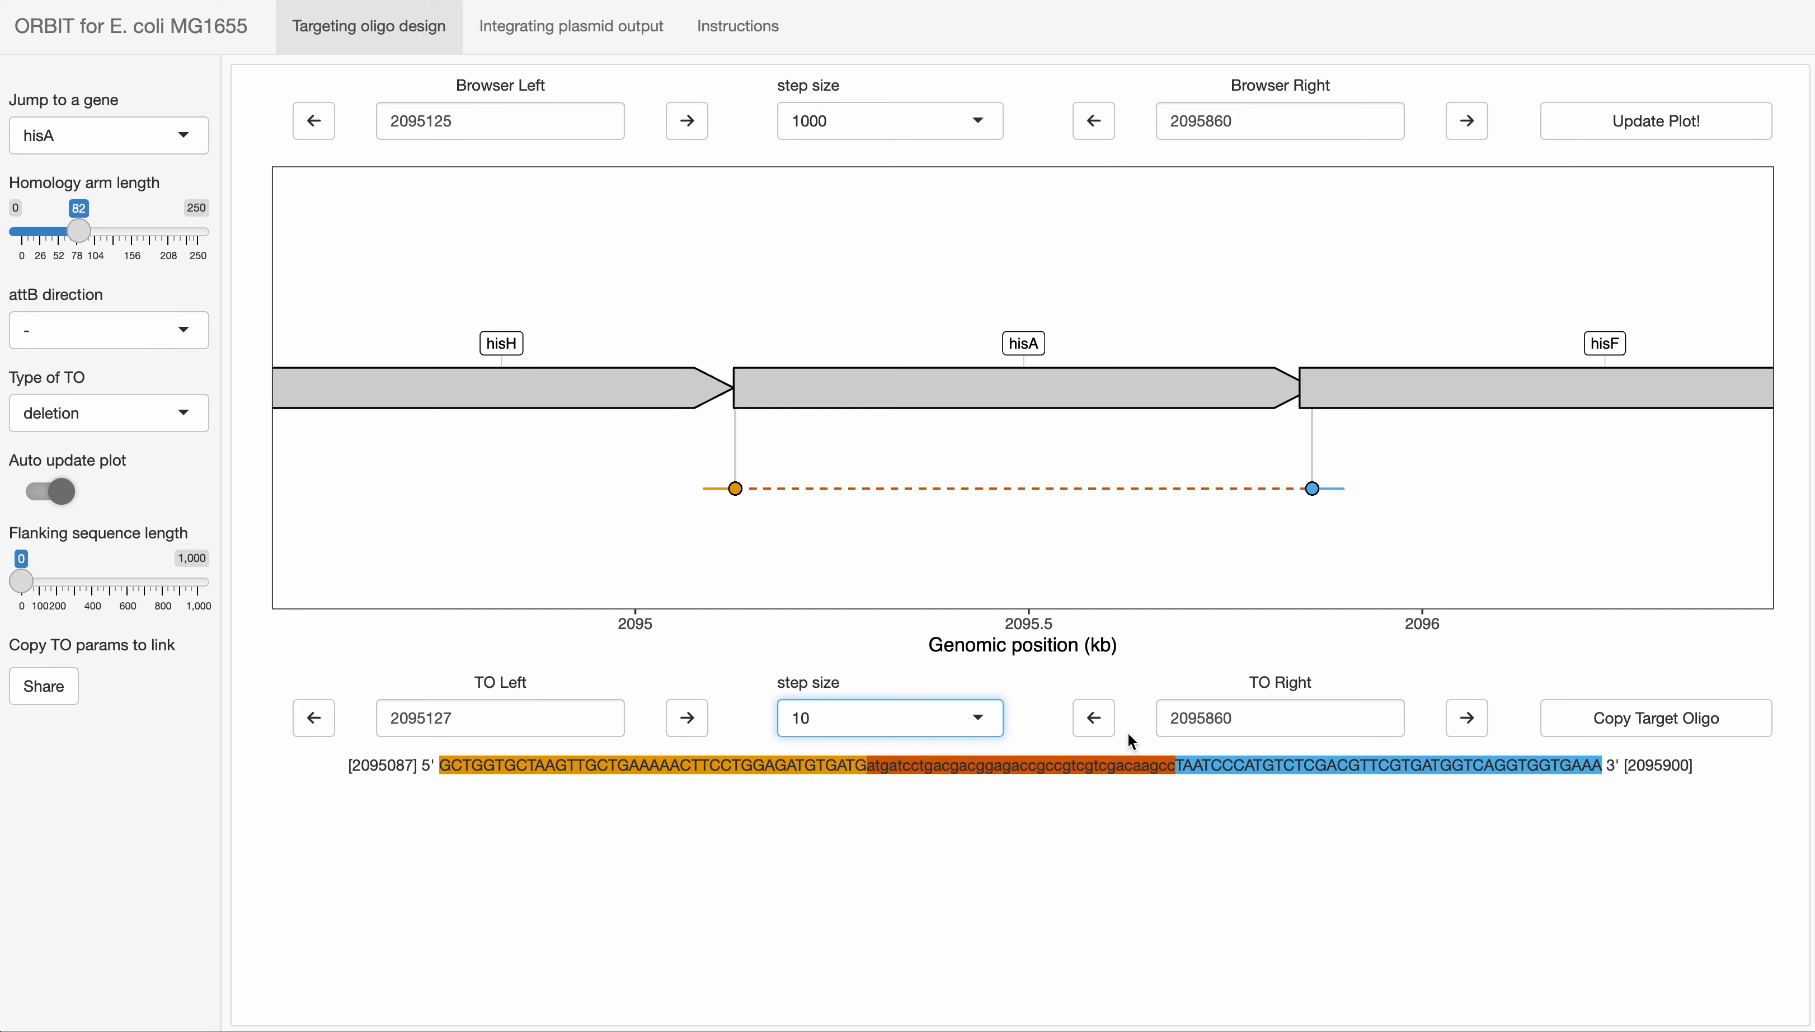
click(1092, 718)
click(1094, 718)
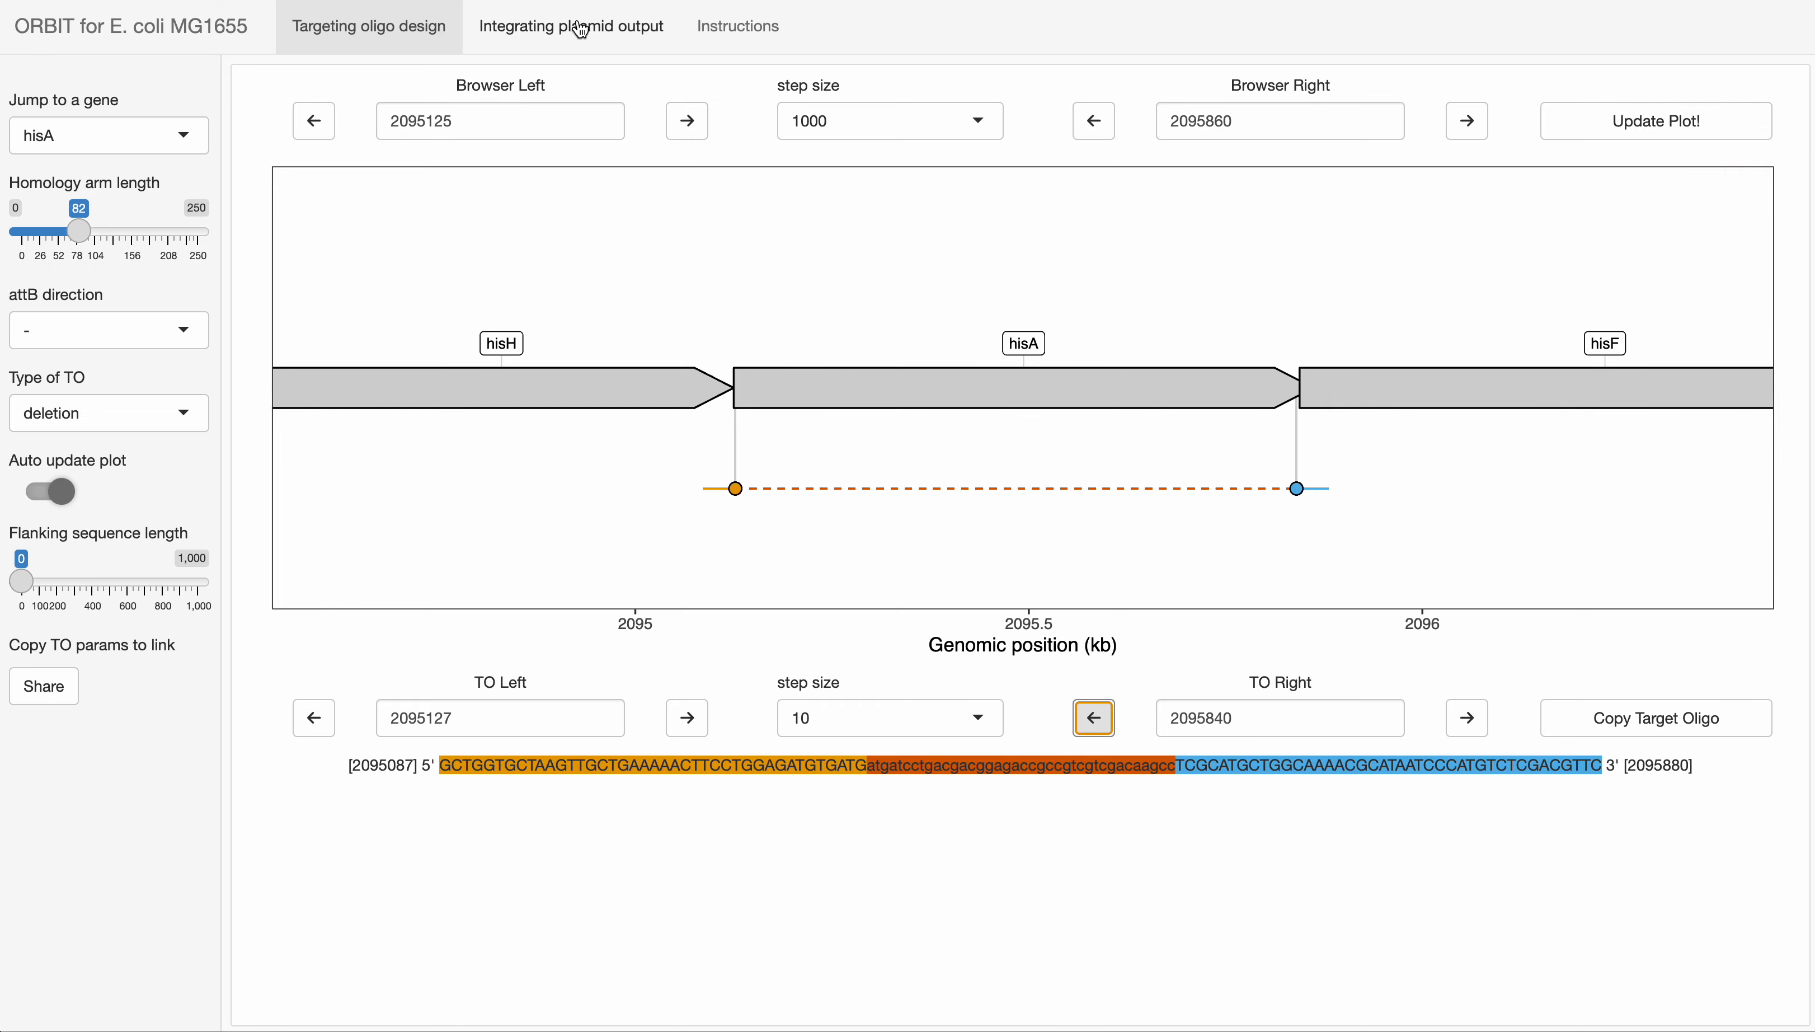
Step: Preview the integration locus with pInt_attP1_ampR as the integrating plasmid
click(604, 29)
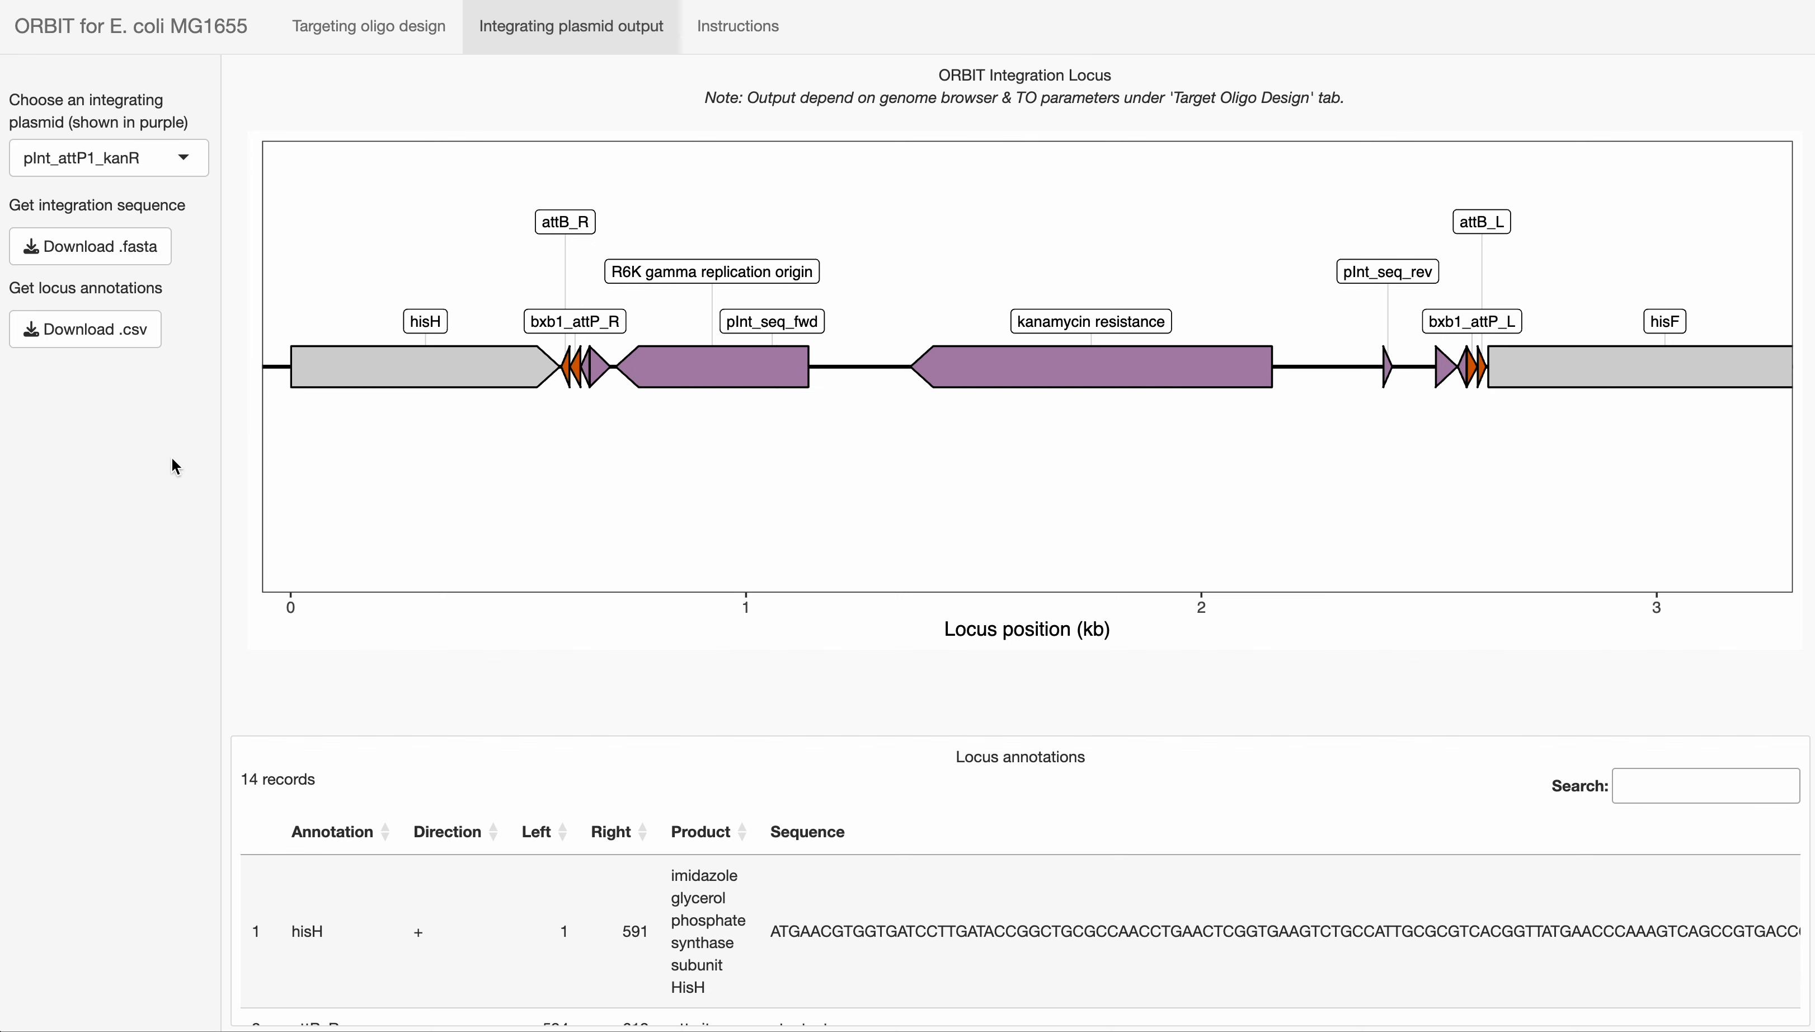
click(180, 167)
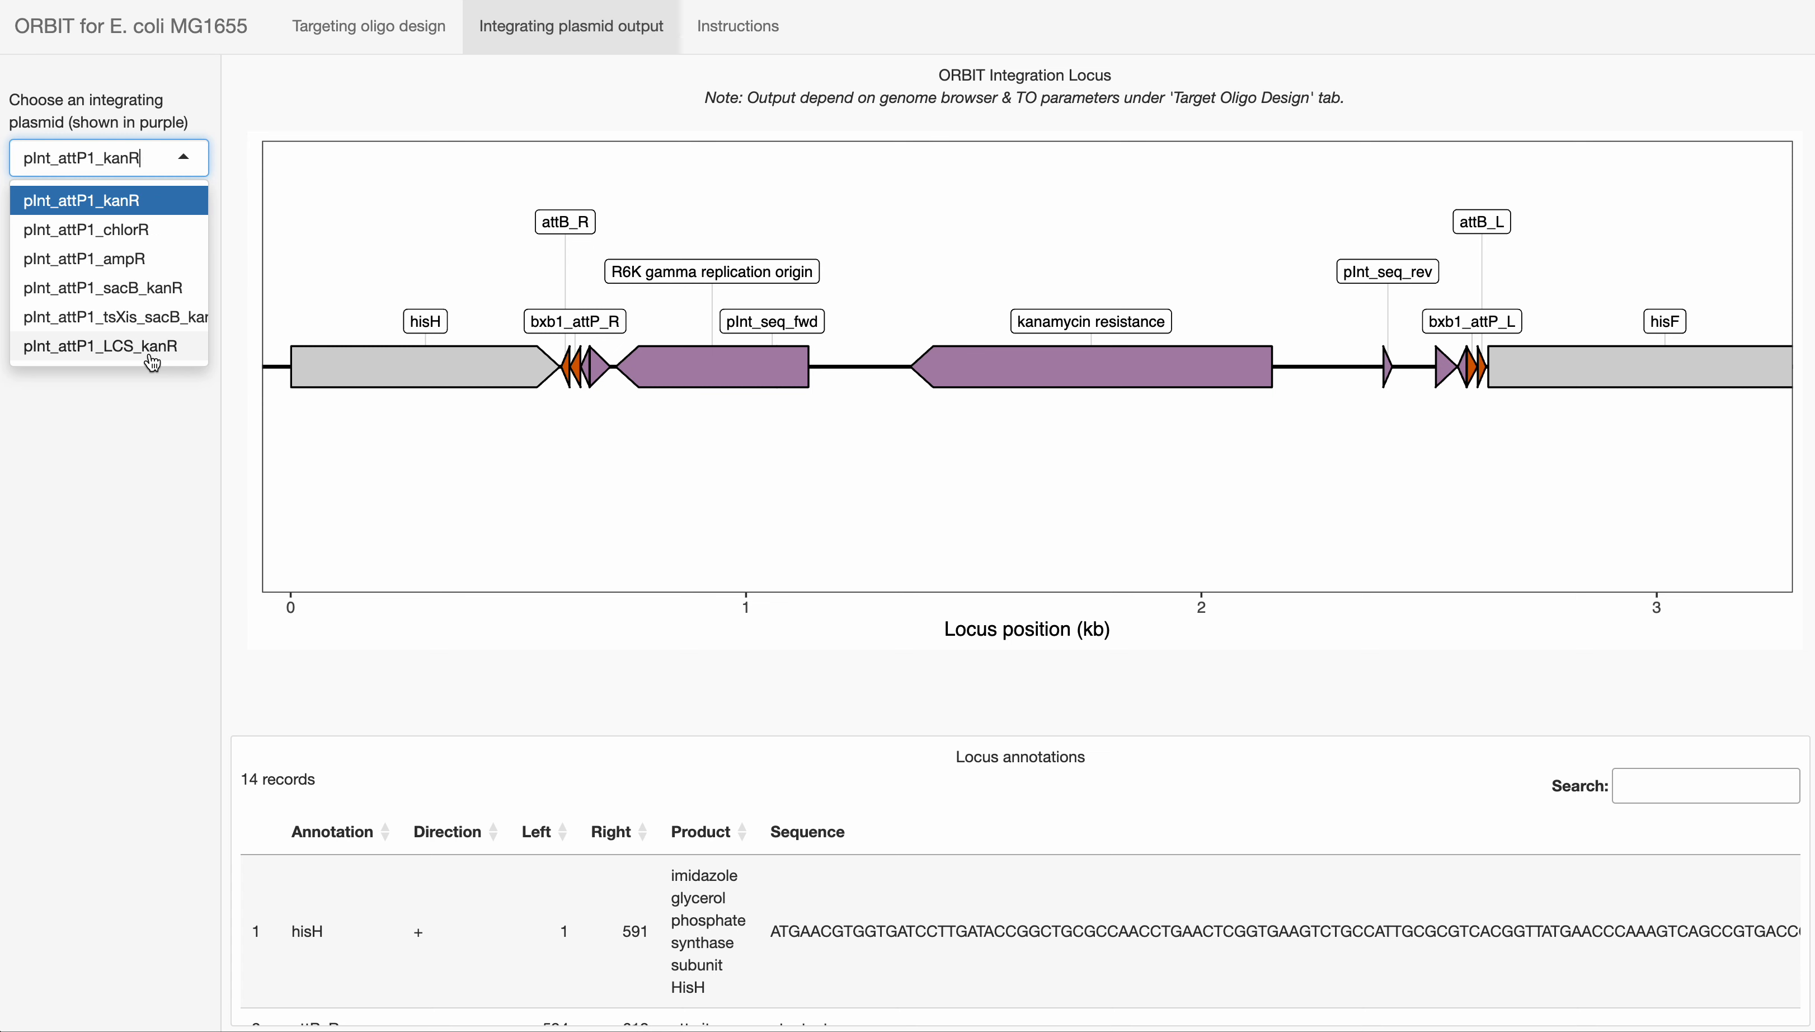
click(154, 258)
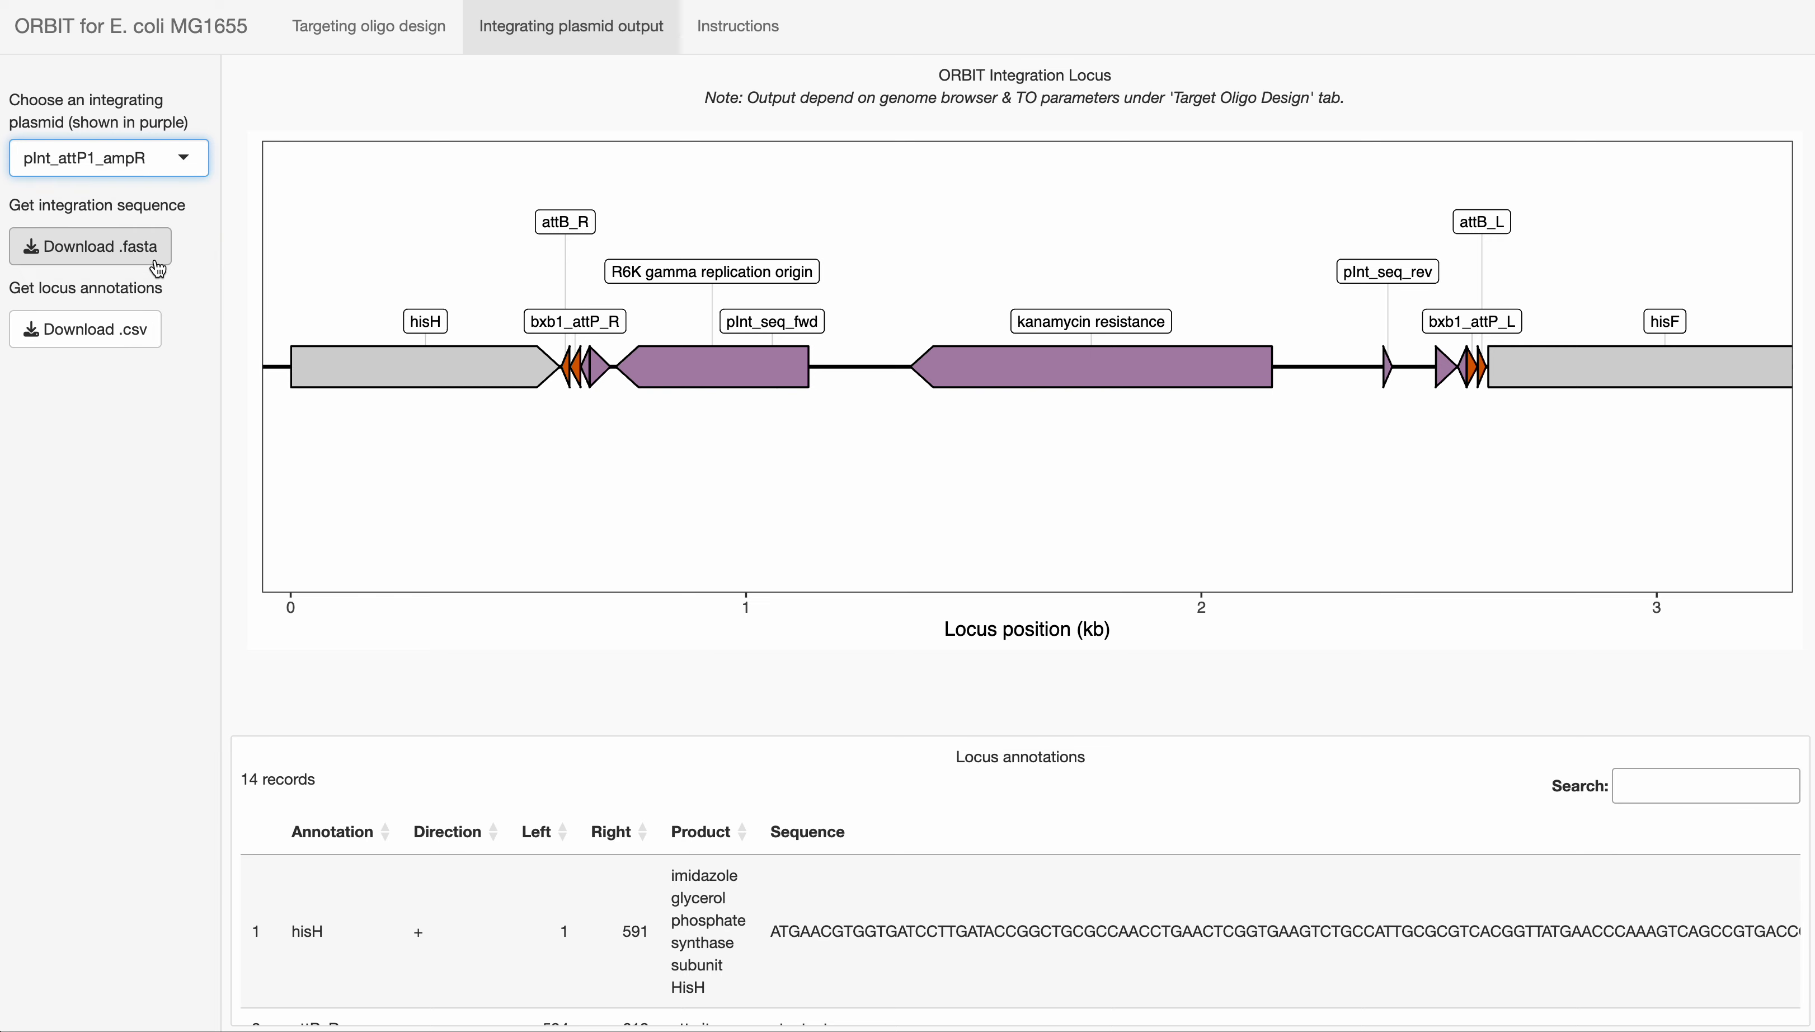
Step: Choose pInt_attP1_tsXis_sacB_kanR as the integrating plasmid and set the attB direction to +
click(190, 157)
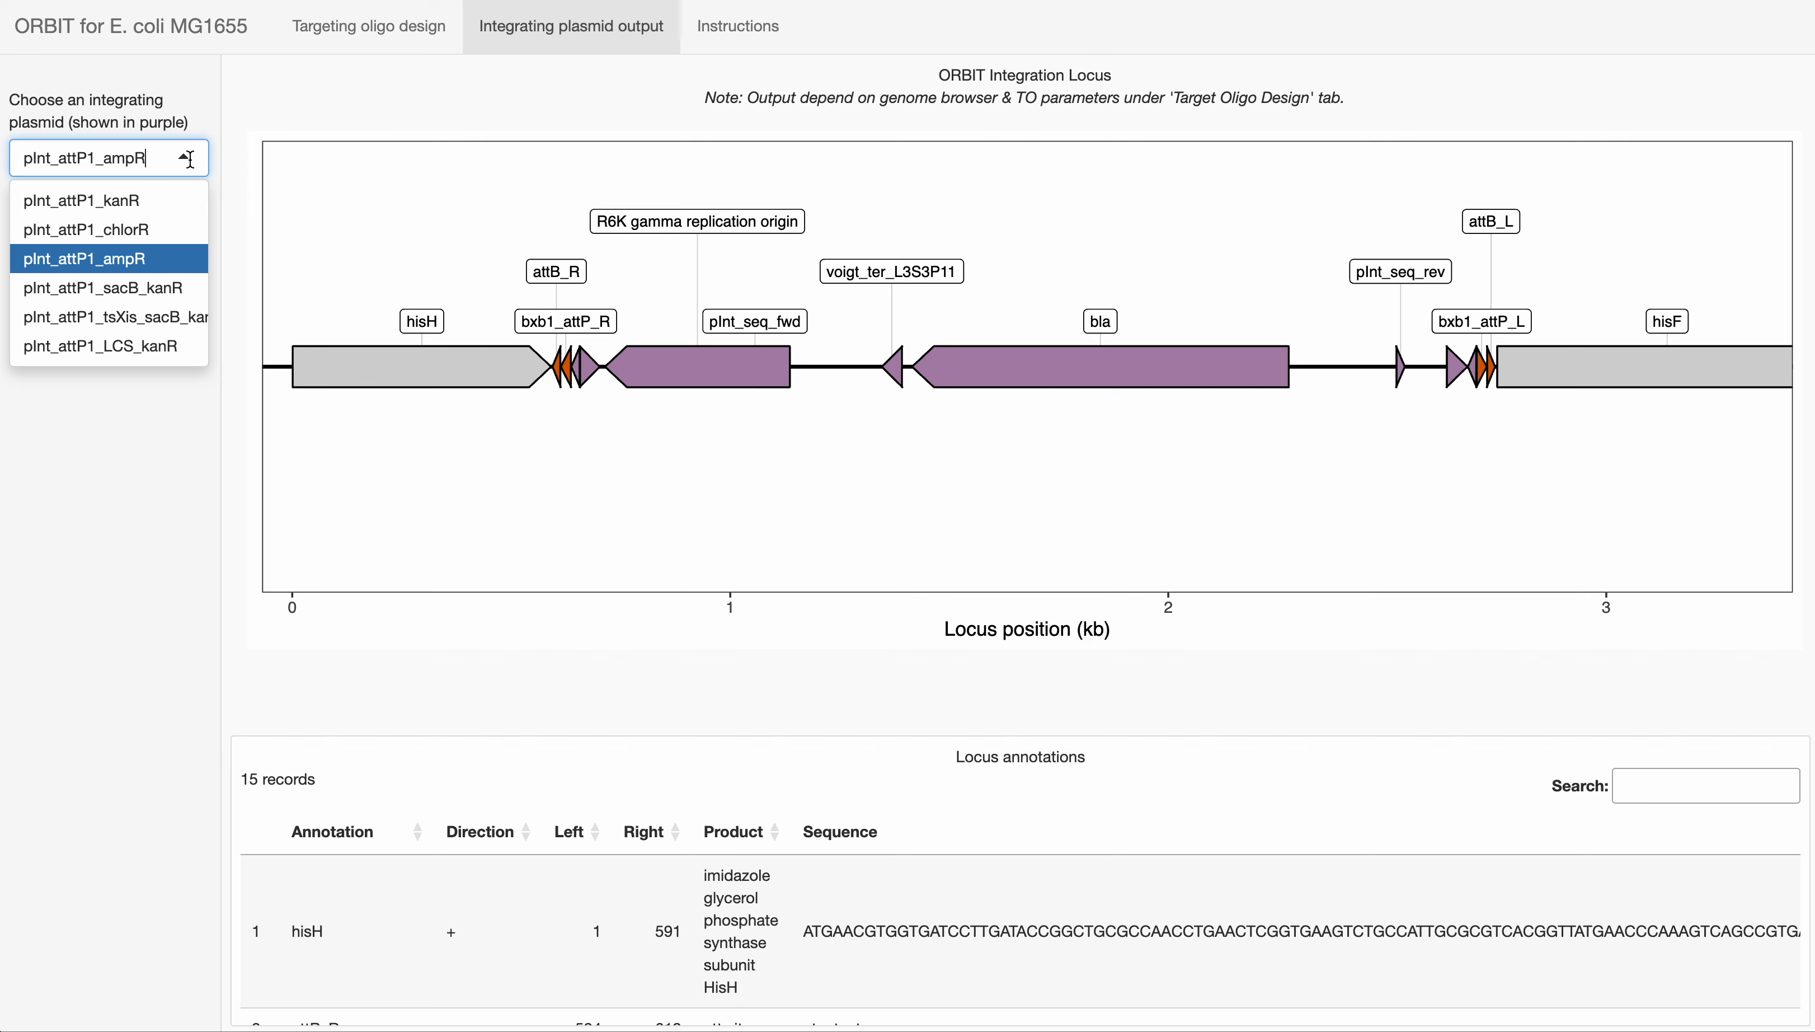
click(186, 318)
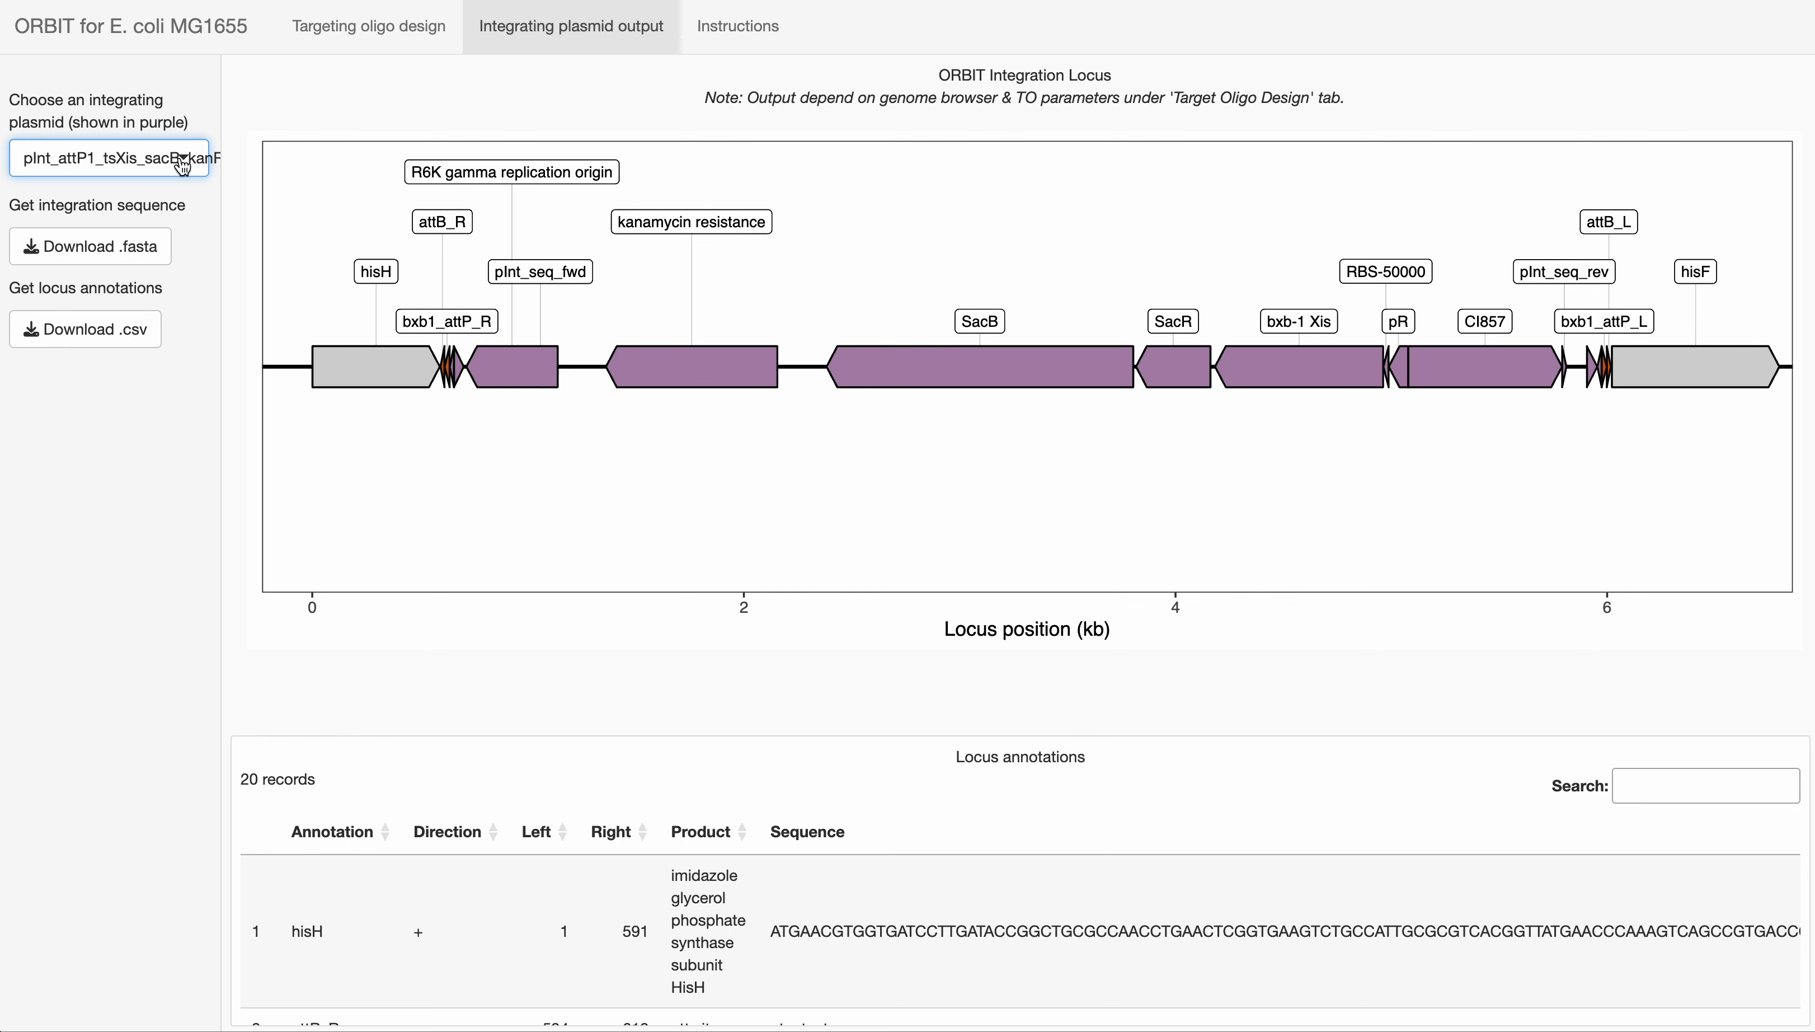
click(408, 23)
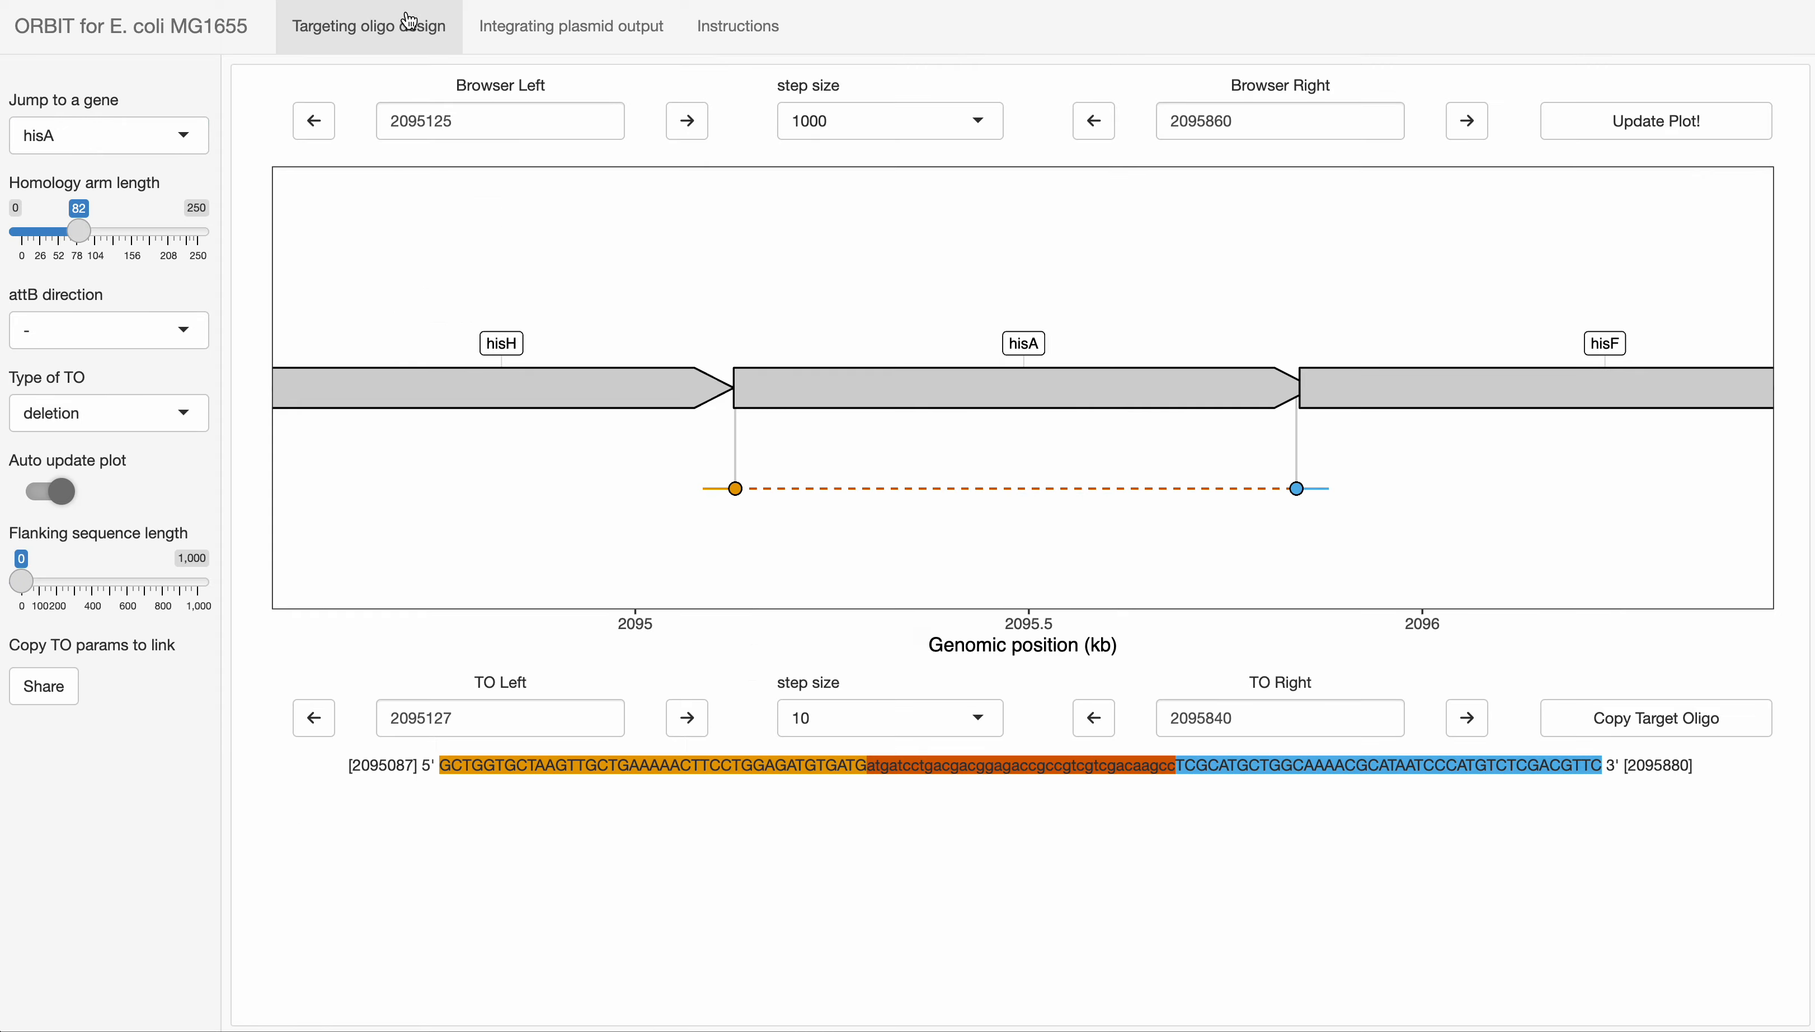
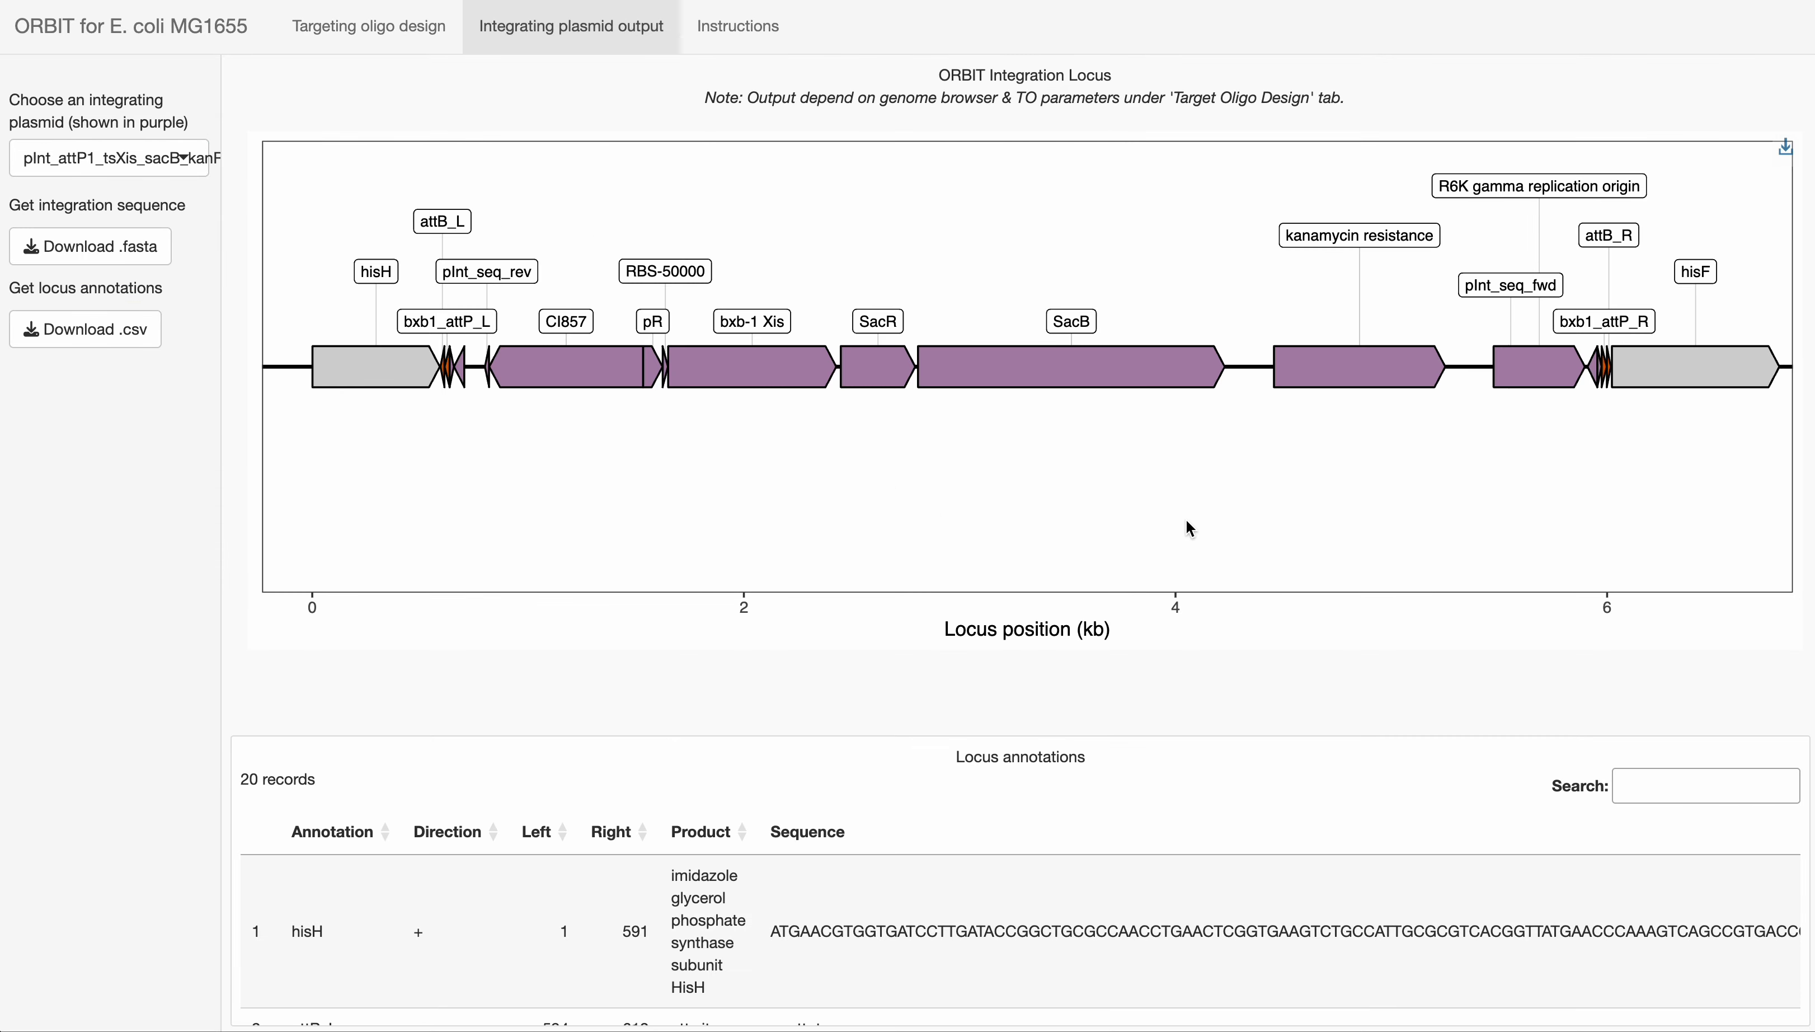
Step: Examine the locus map and its annotations table, including positions and sequences, and check it against the targeting oligo design
mouse_move(501, 368)
scroll(937, 918, down, 3)
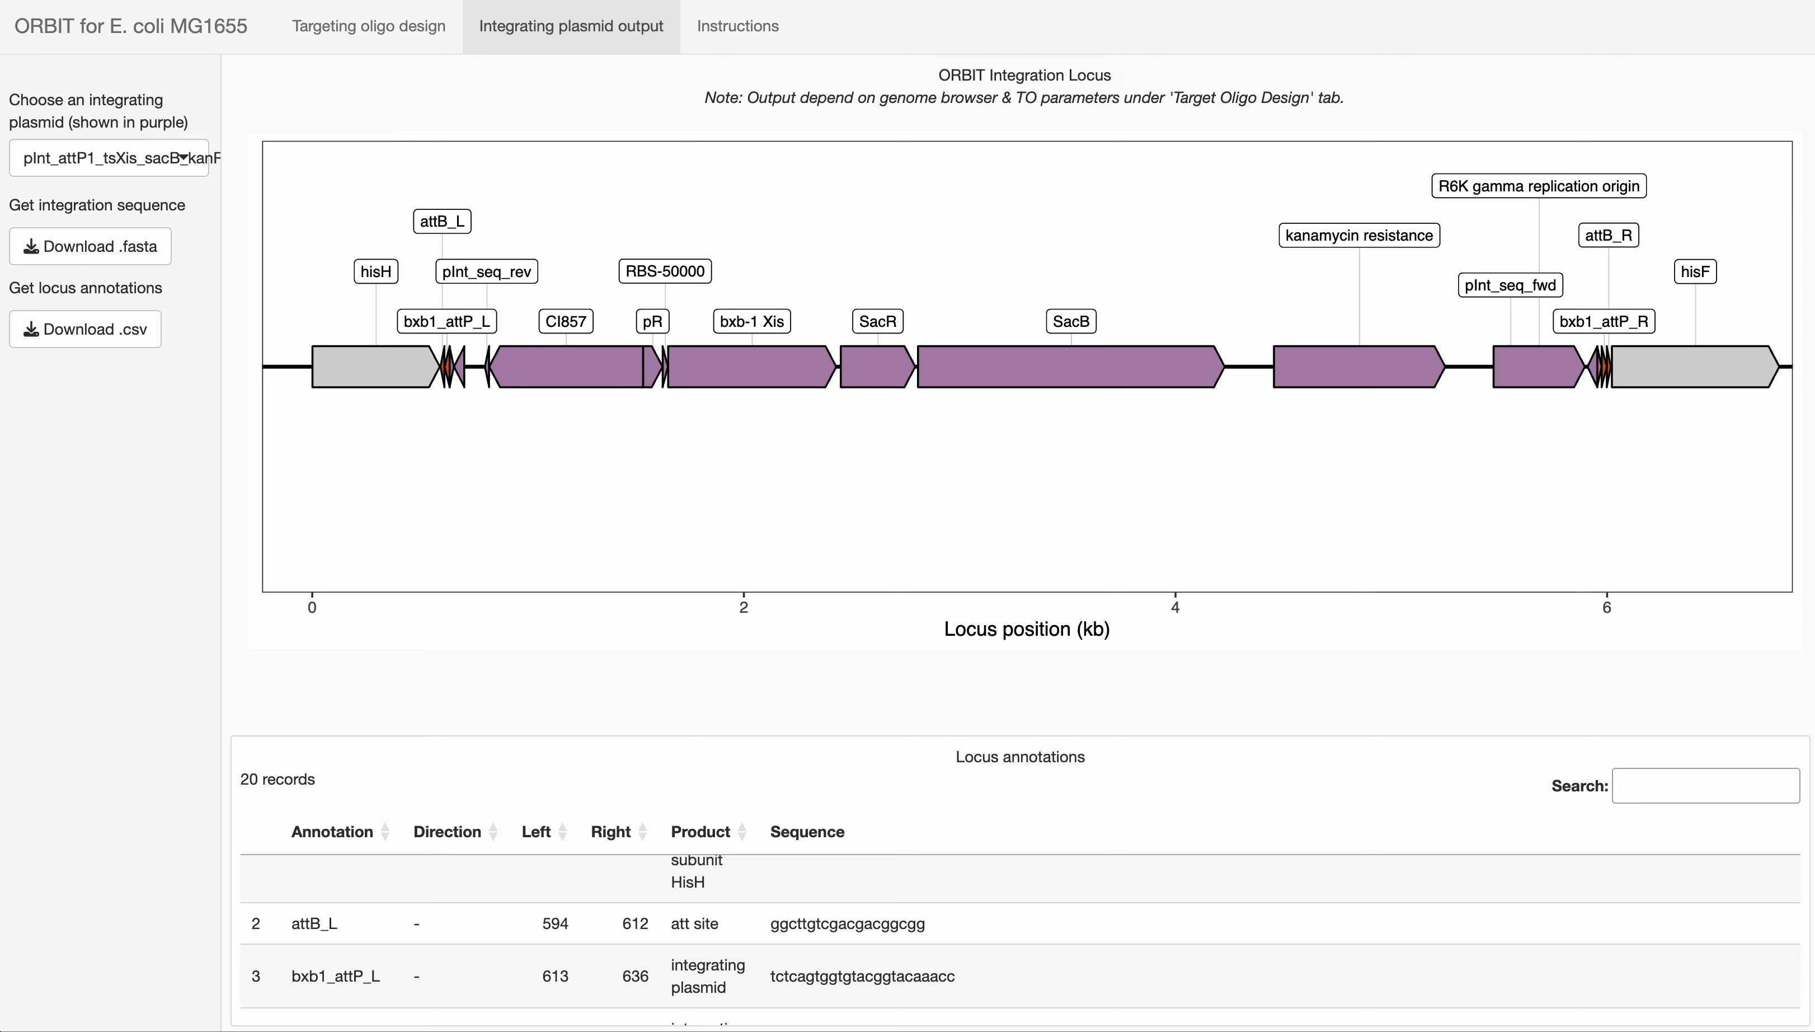
scroll(891, 958, up, 3)
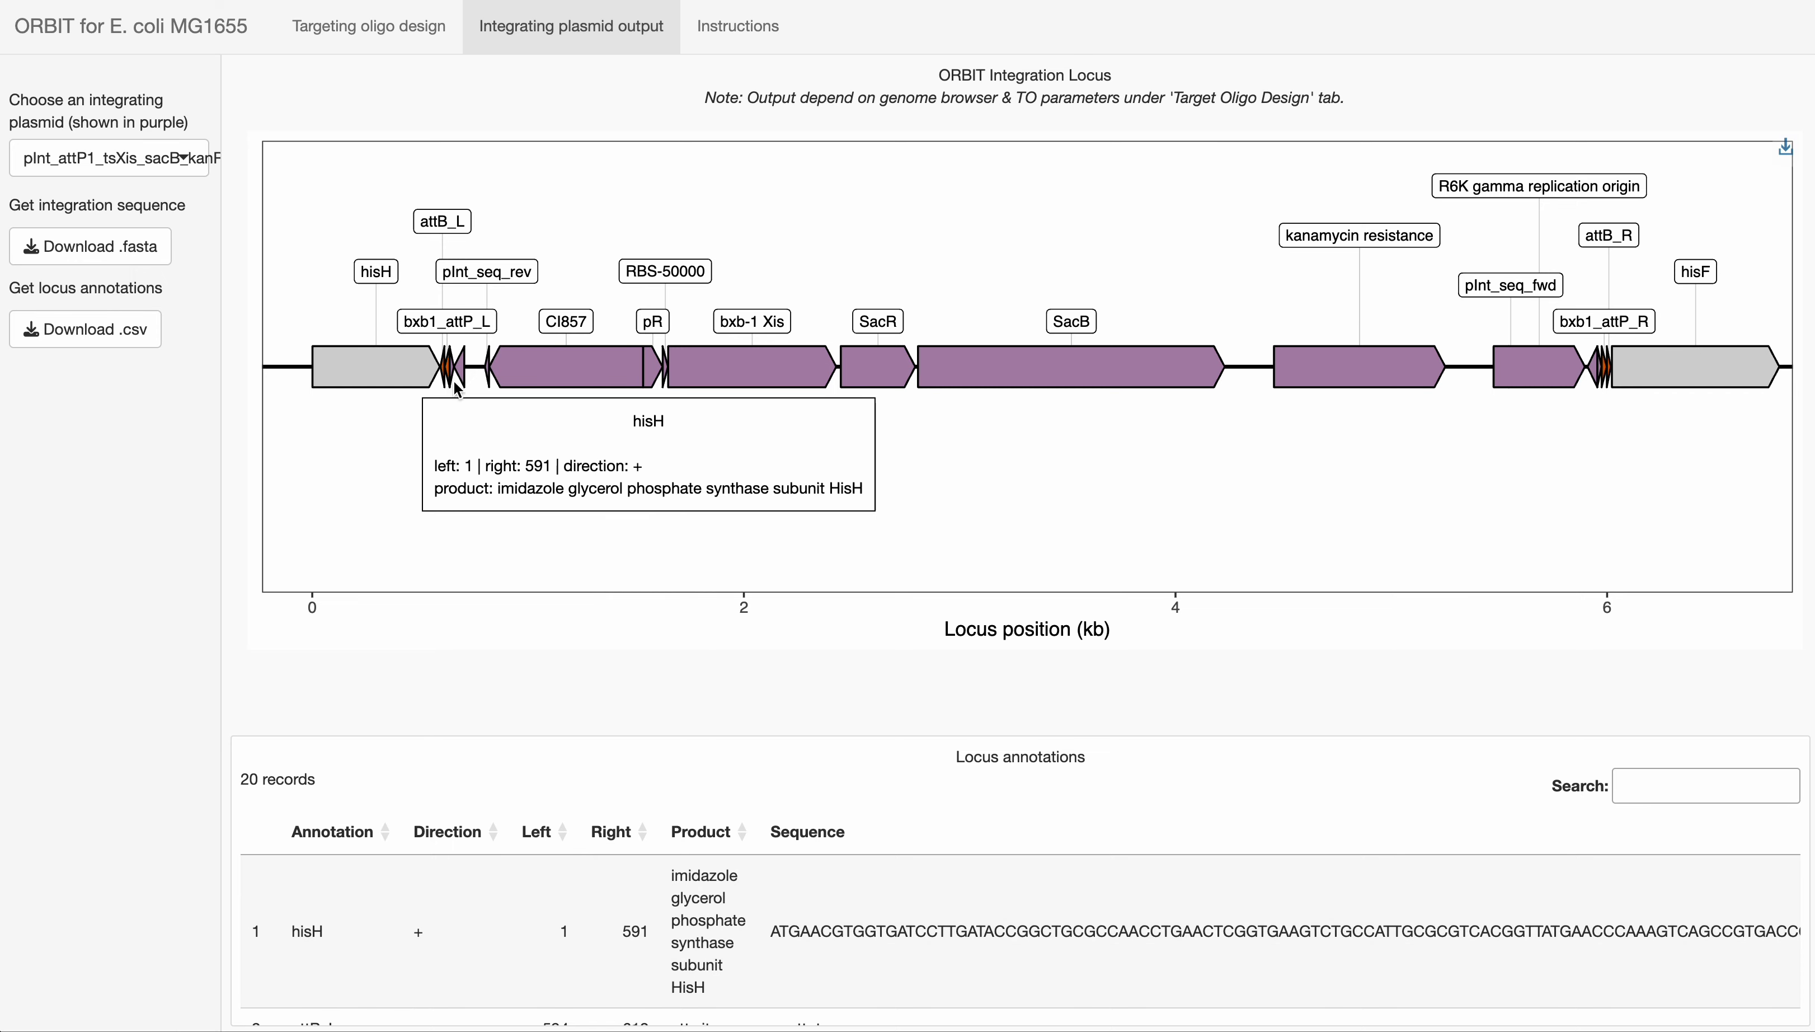
scroll(889, 931, down, 1)
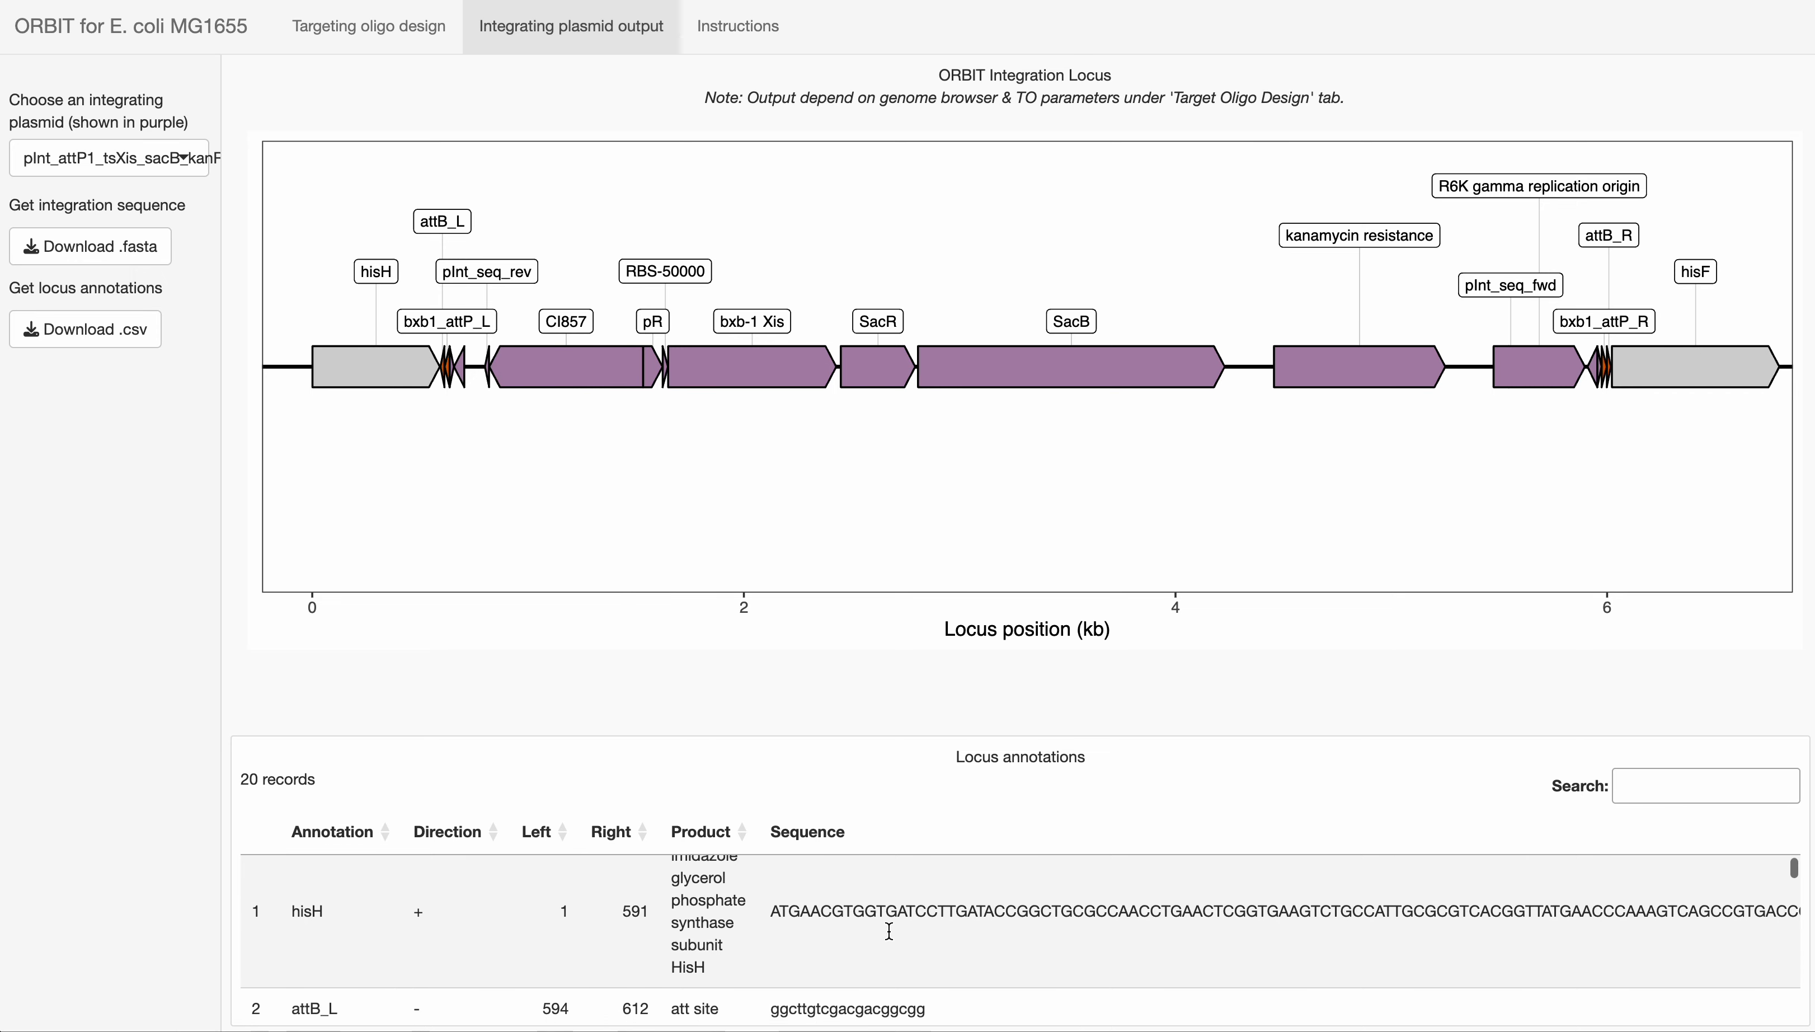
scroll(889, 930, down, 5)
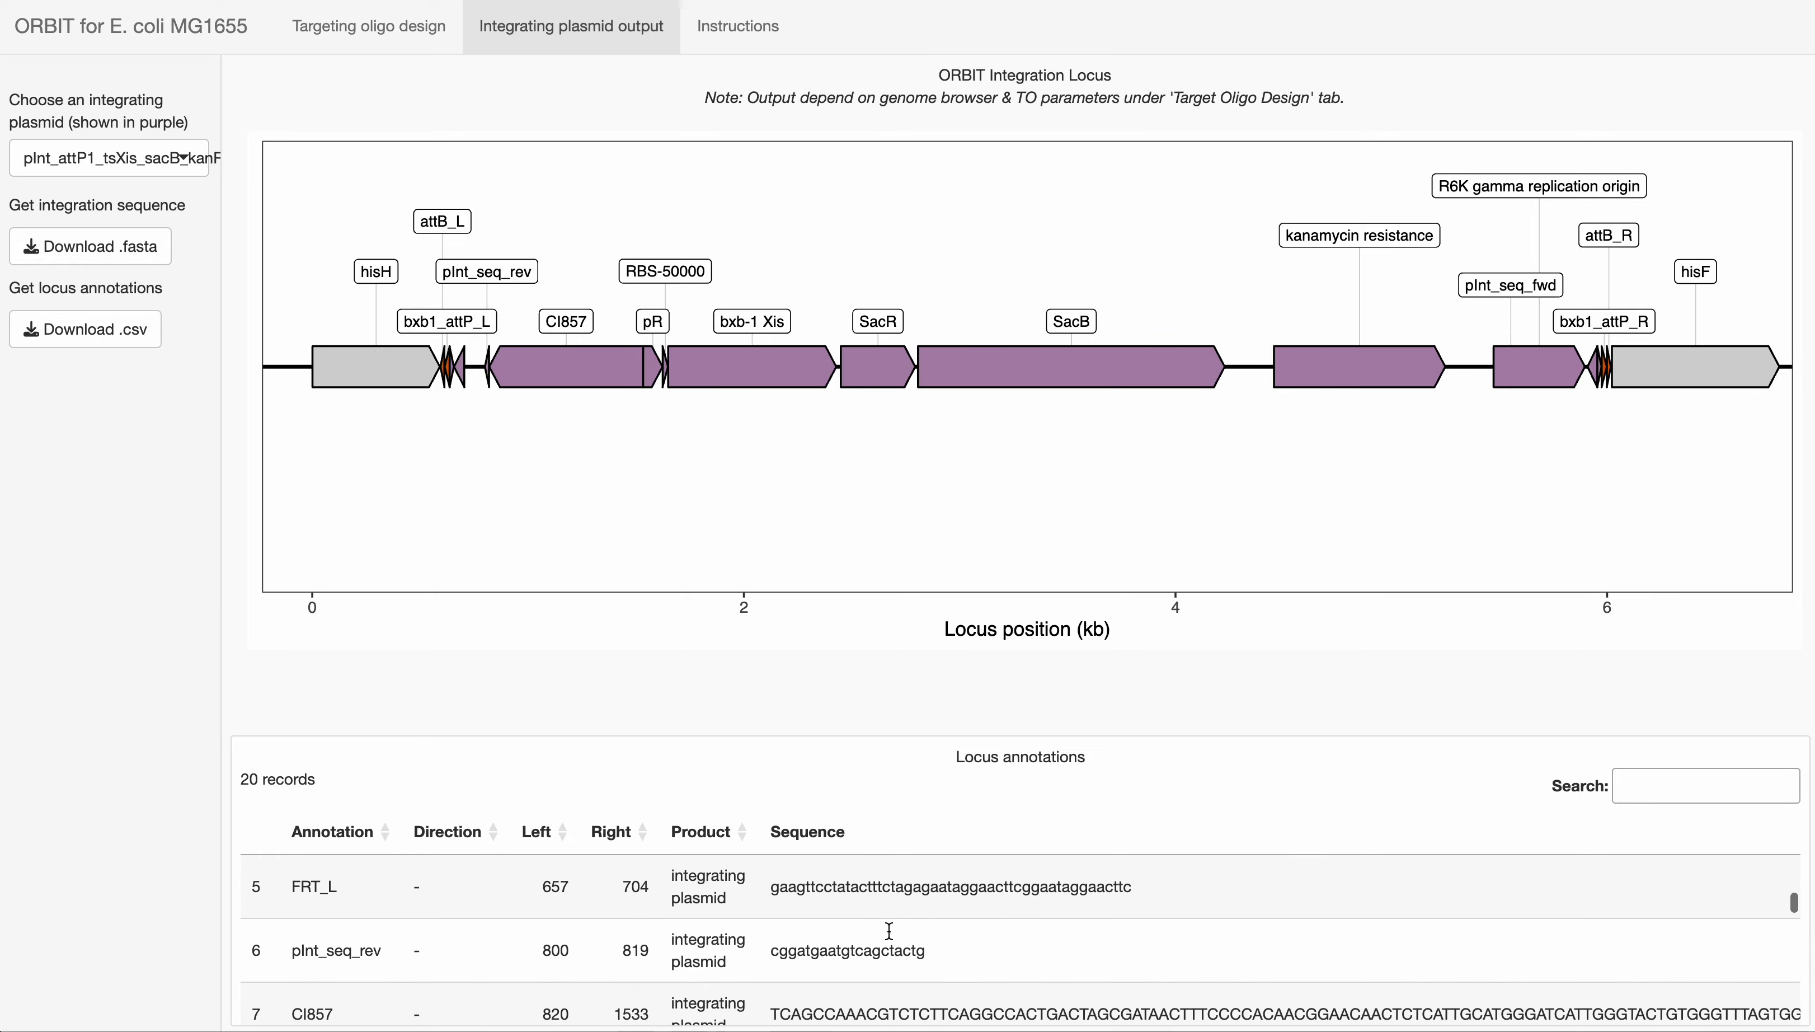
scroll(889, 931, down, 5)
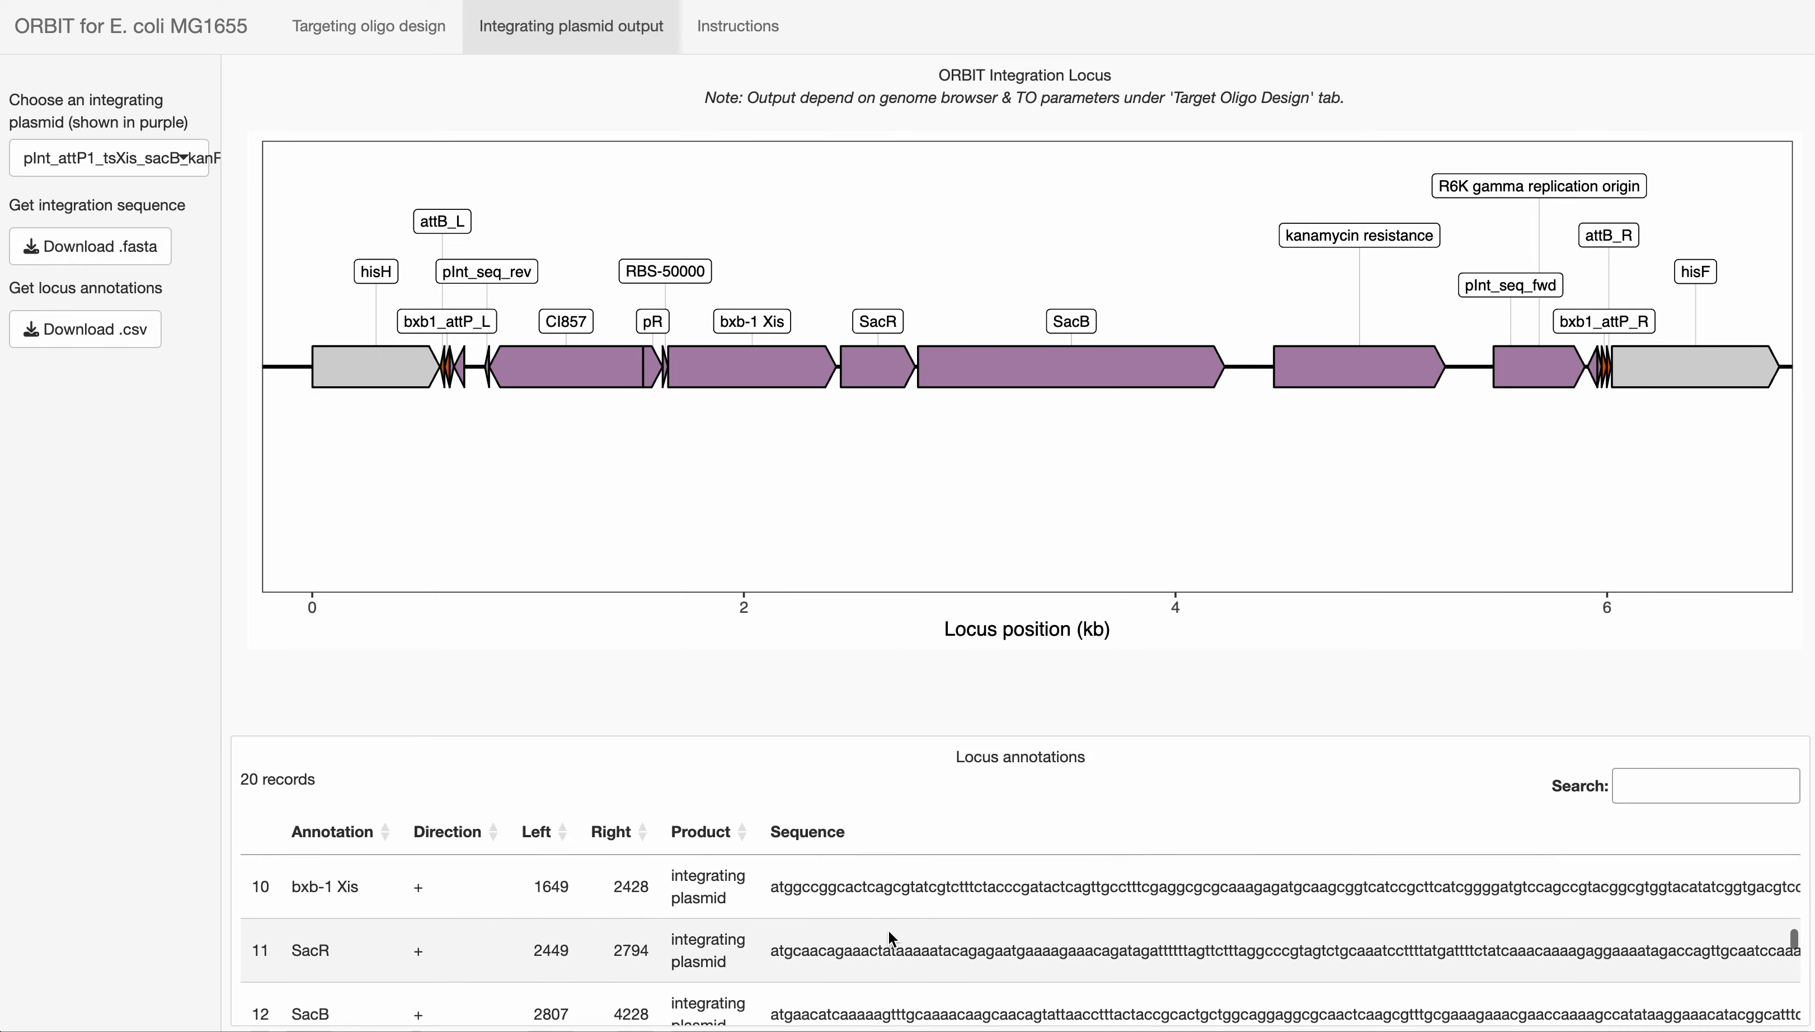
scroll(889, 932, down, 3)
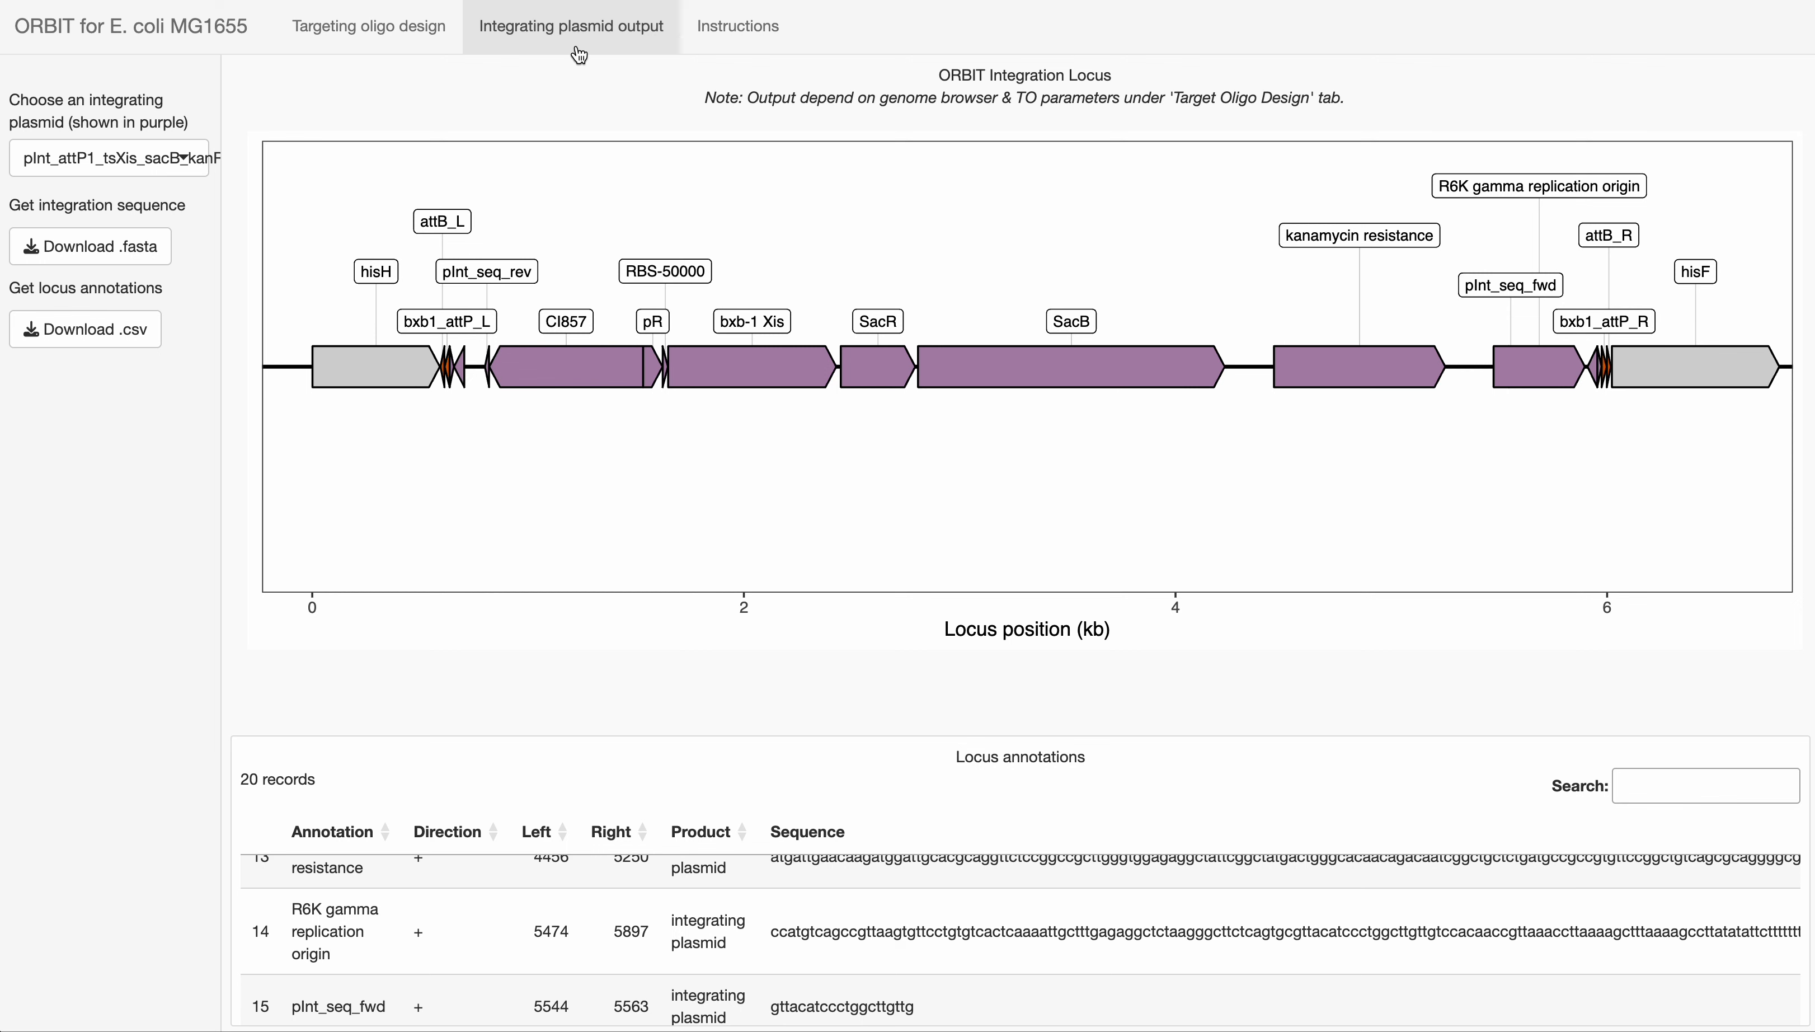
click(387, 38)
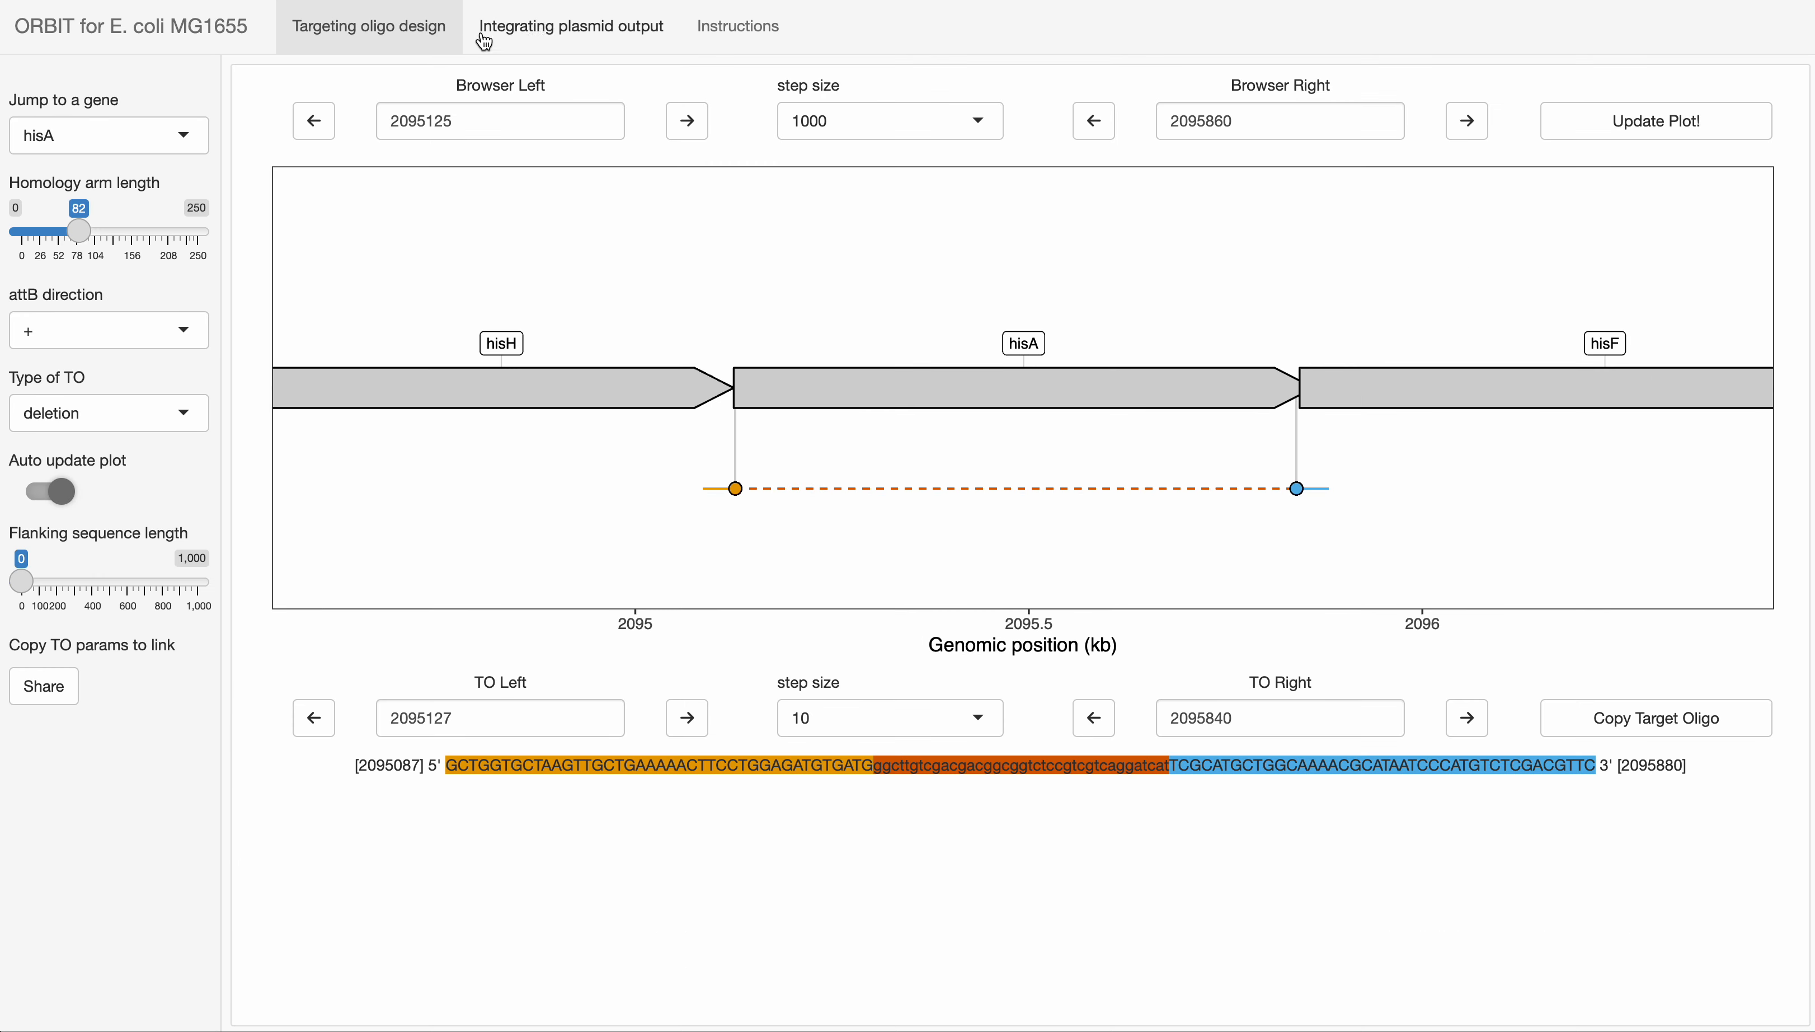
click(567, 33)
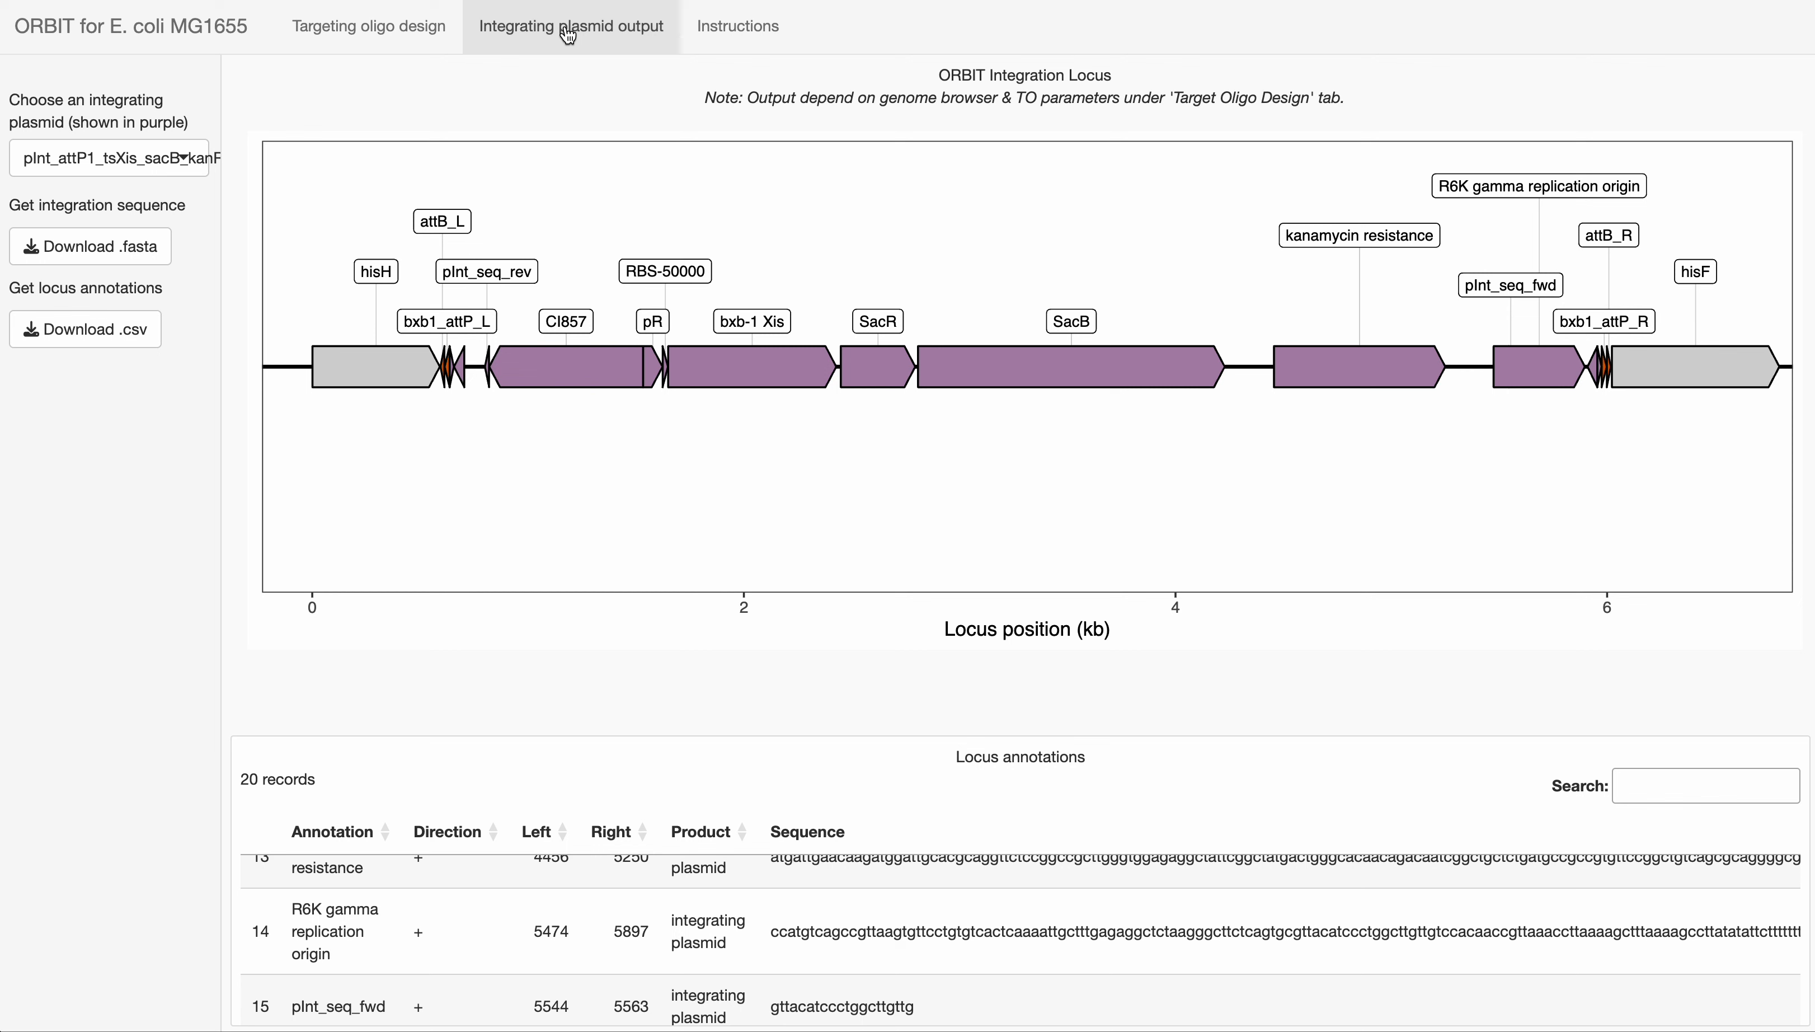